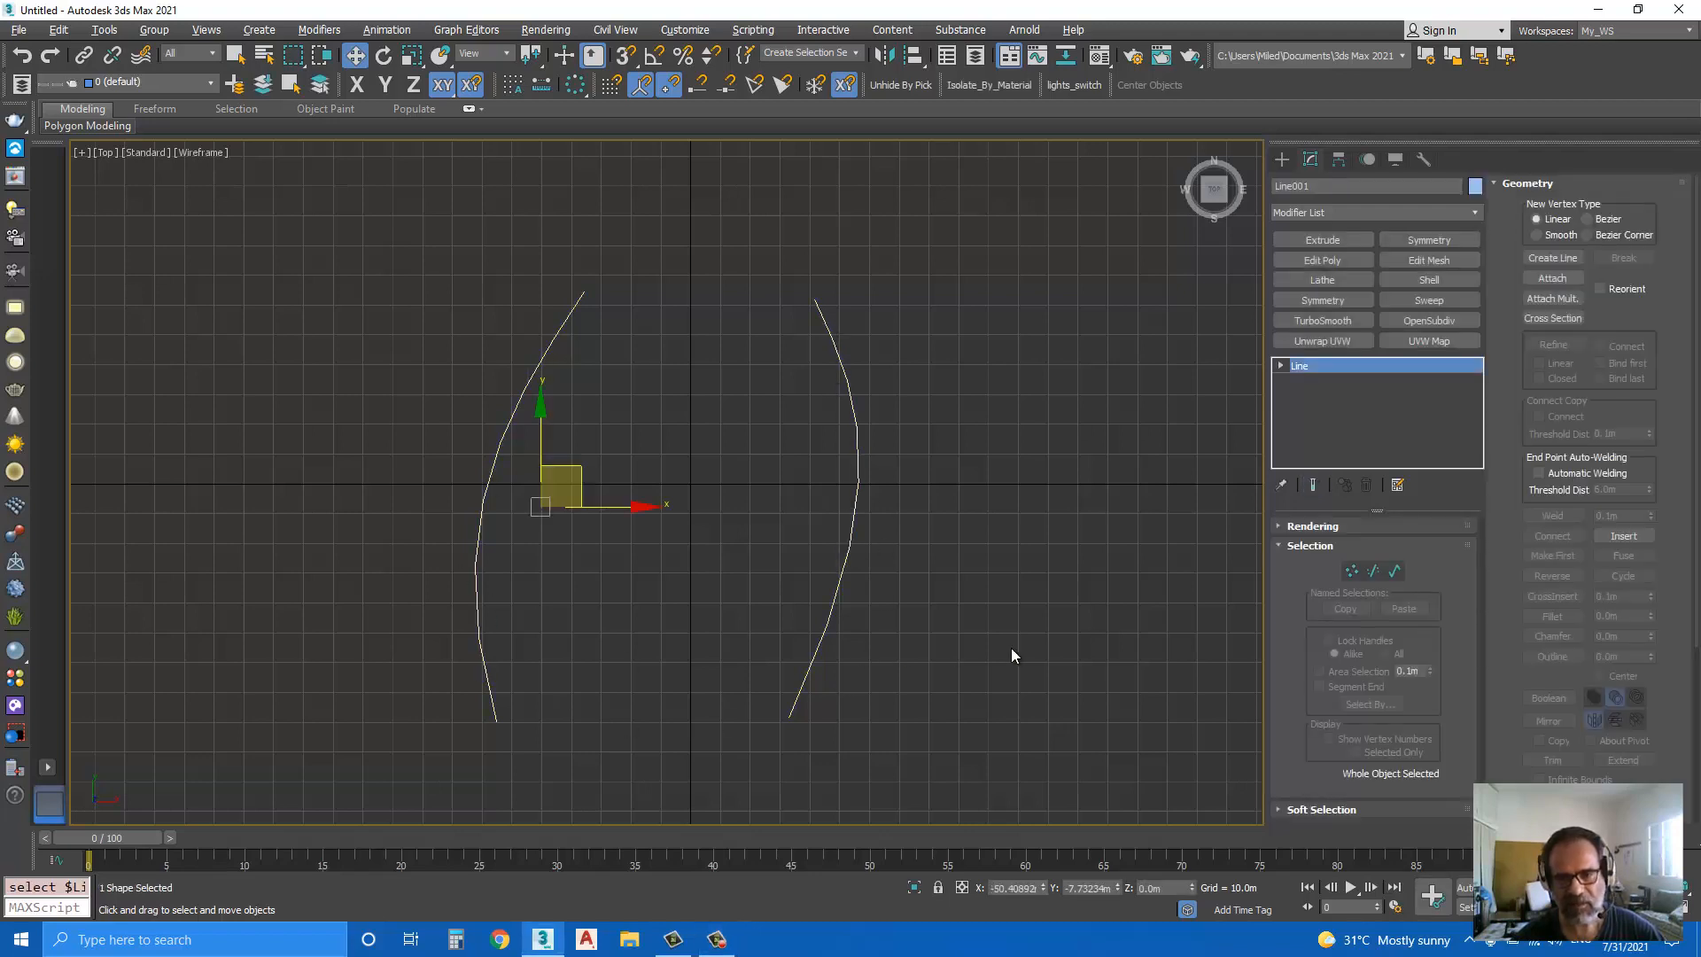
Step: Draw two separate straight lines across both curves, one through their upper part and one through their lower part
click(1282, 159)
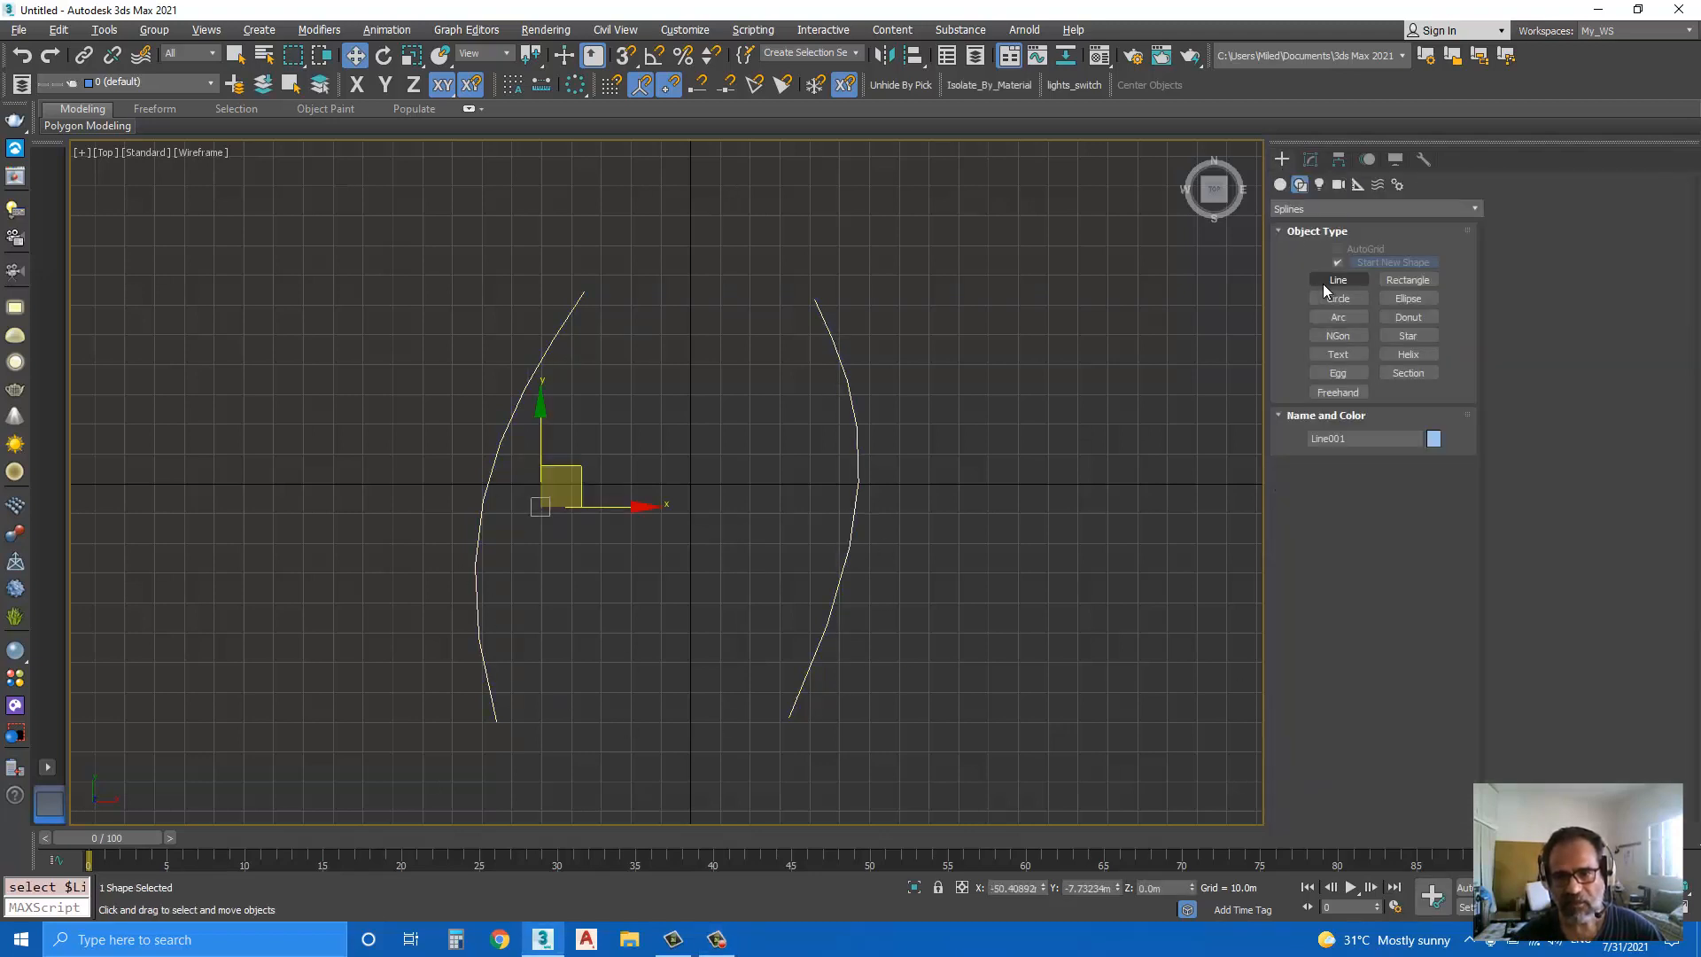
click(1338, 280)
click(948, 423)
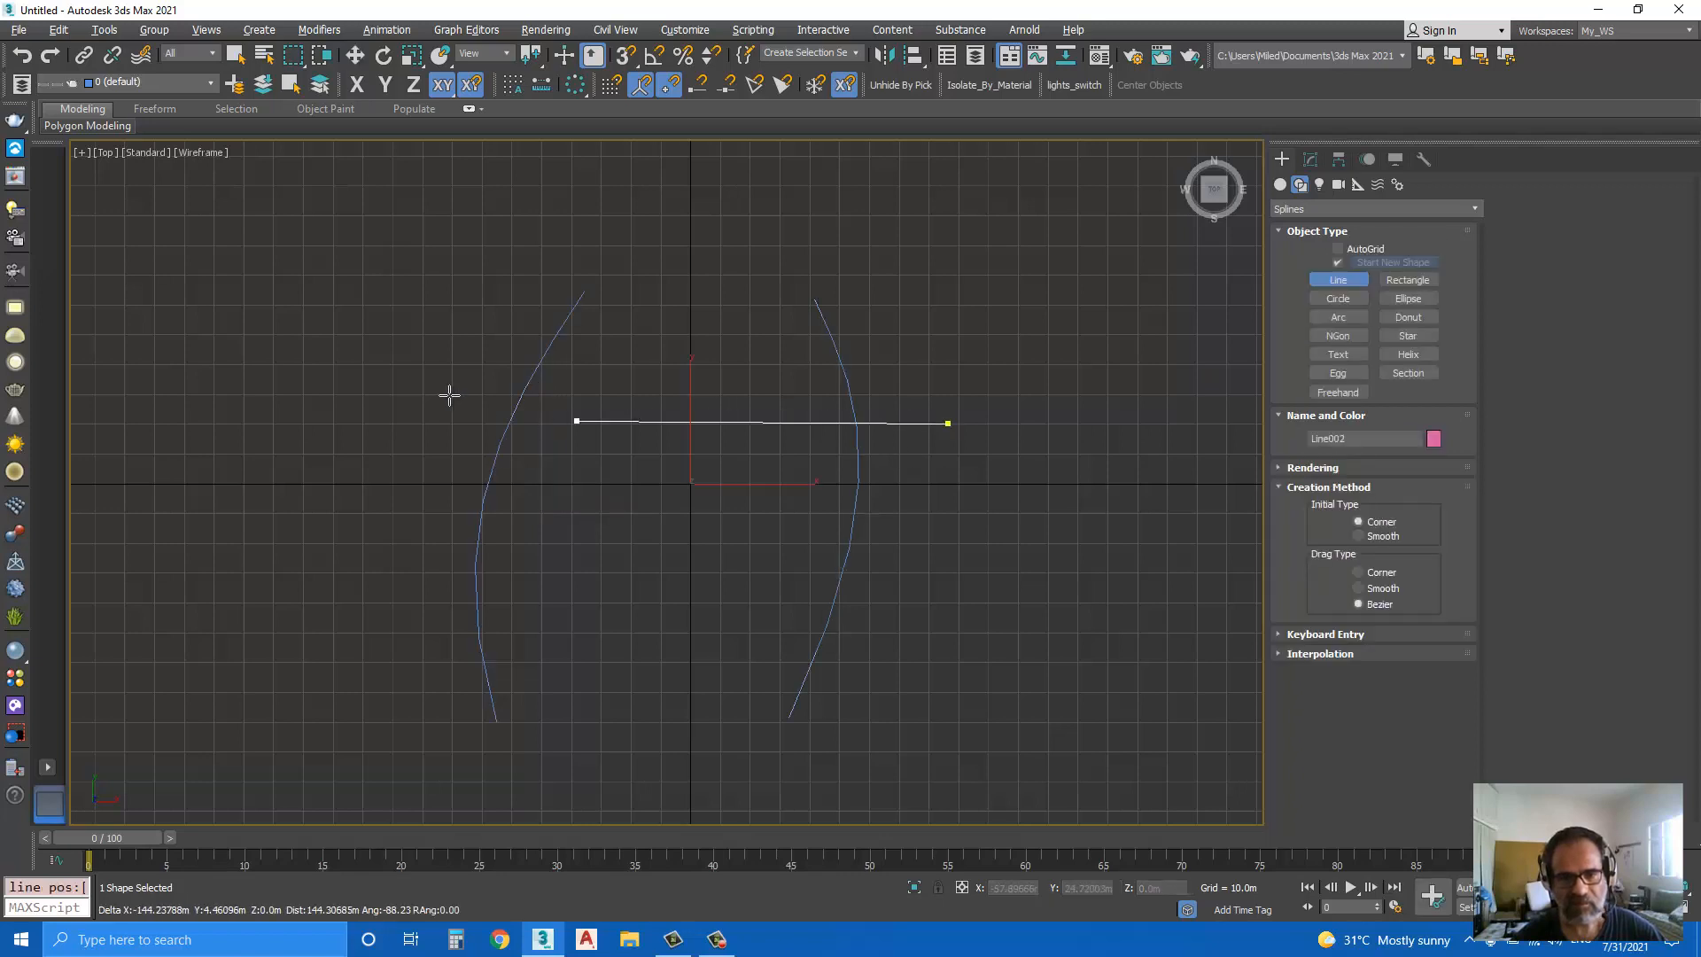
click(418, 386)
right_click(523, 511)
click(930, 633)
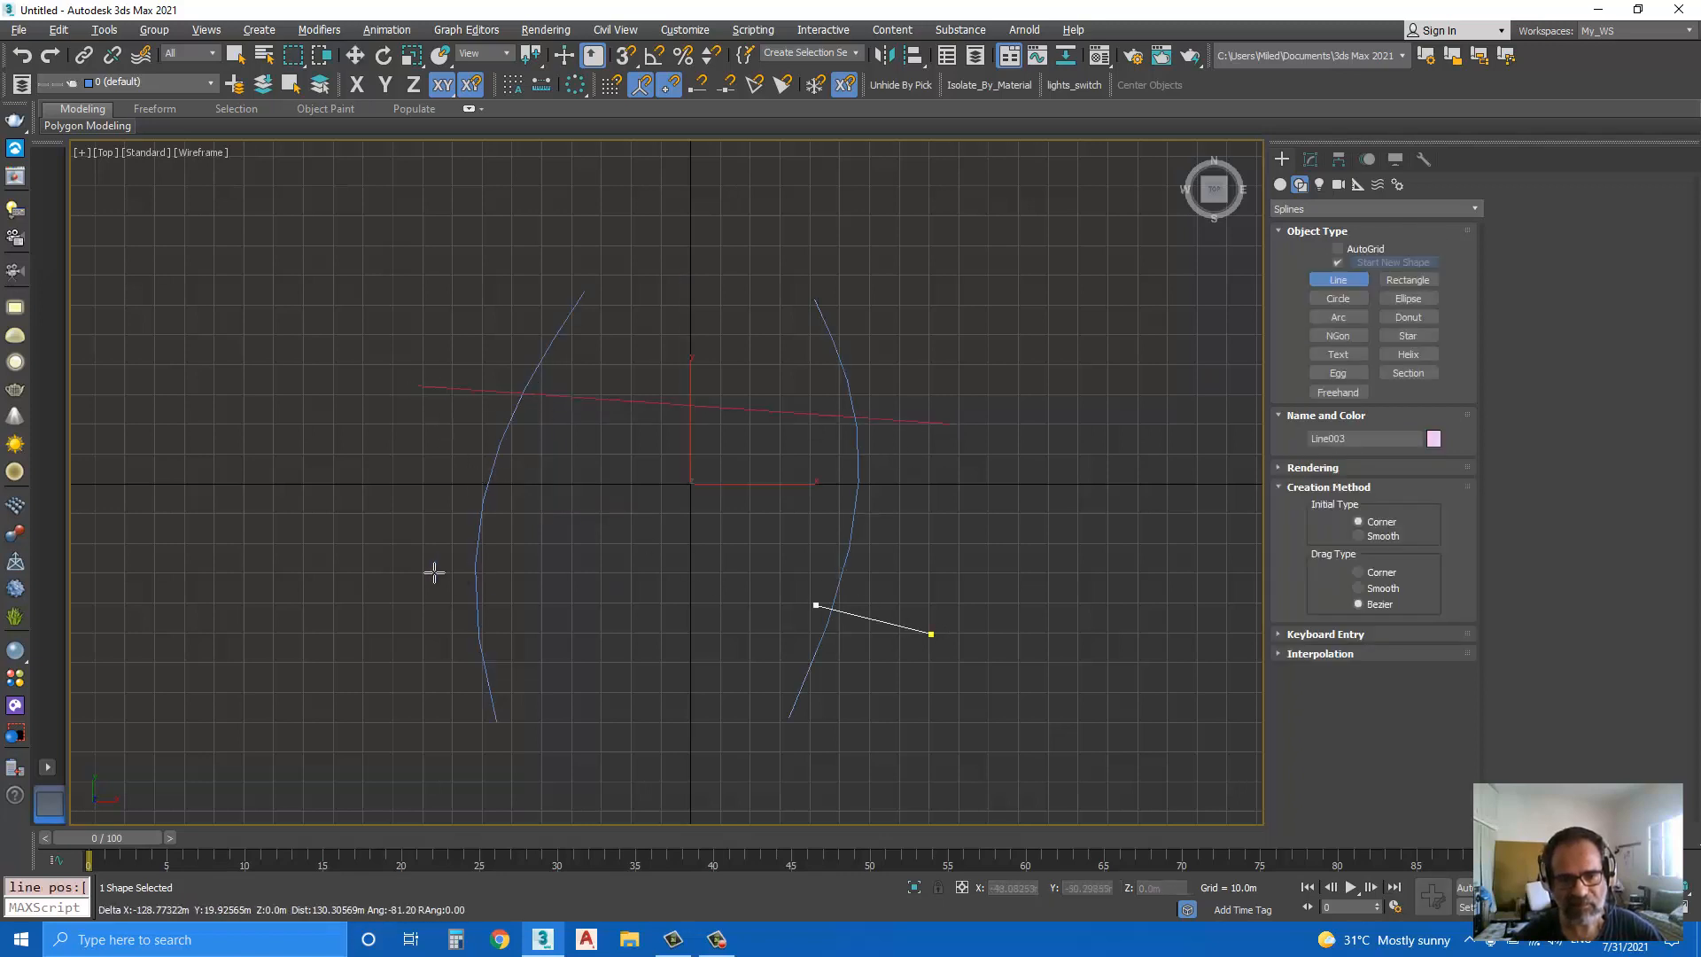
click(417, 570)
right_click(459, 616)
right_click(459, 616)
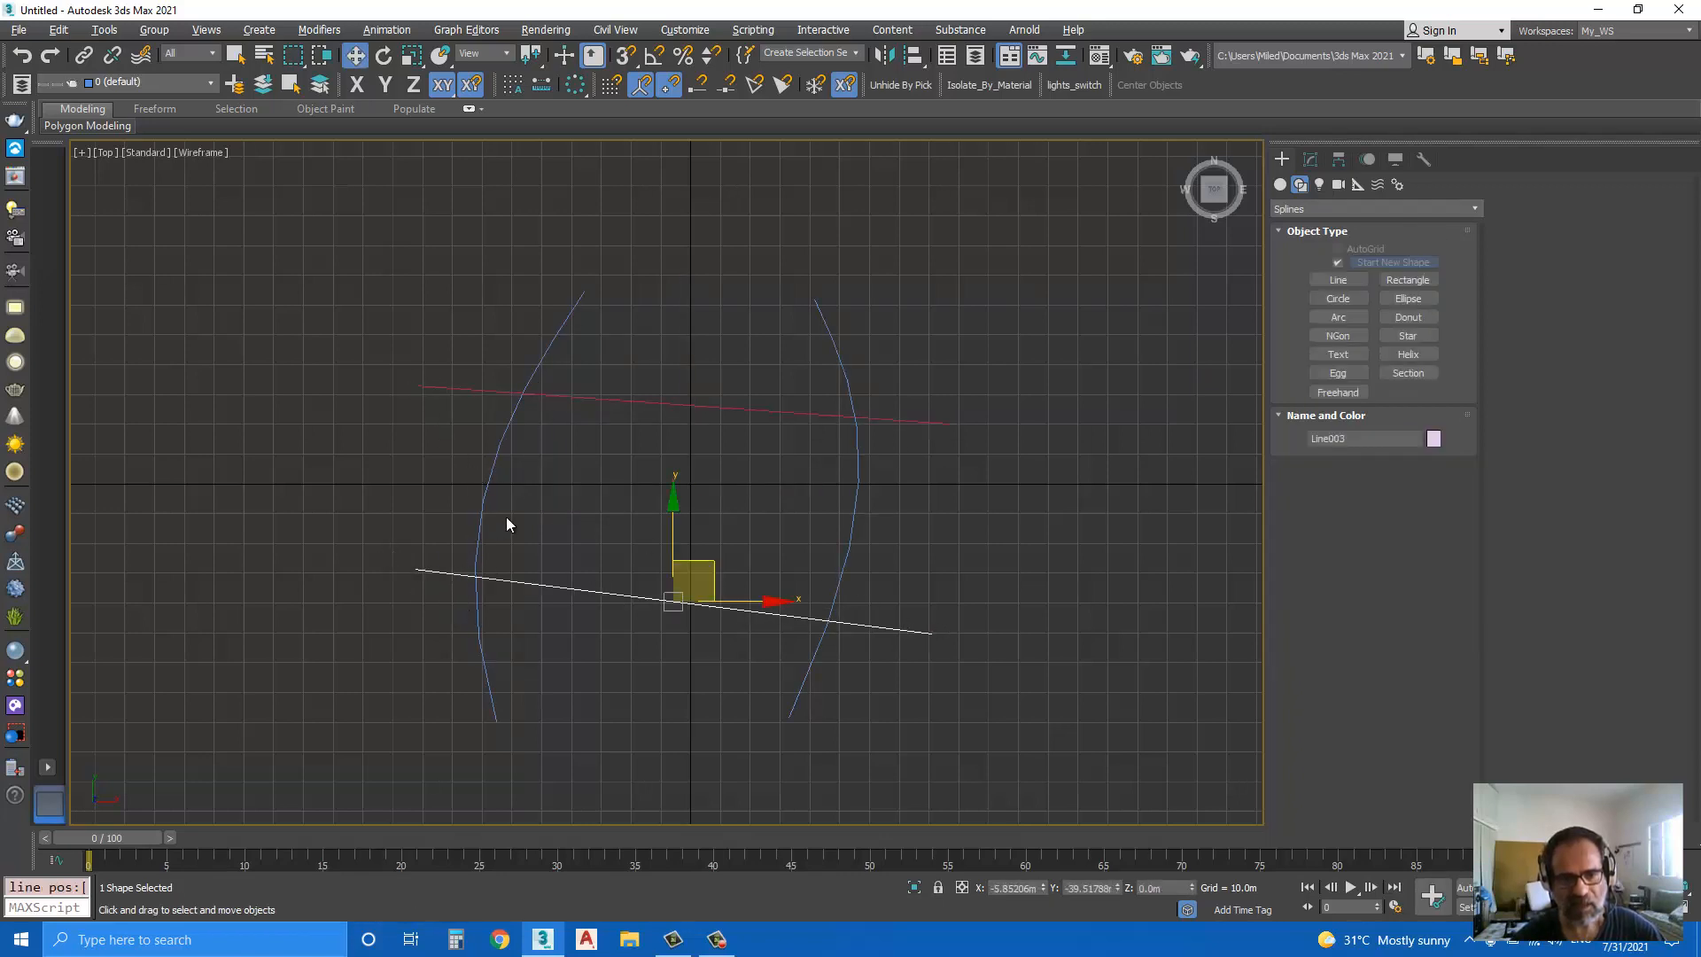
Step: Attach the two straight lines to the shape that contains the curves
click(486, 500)
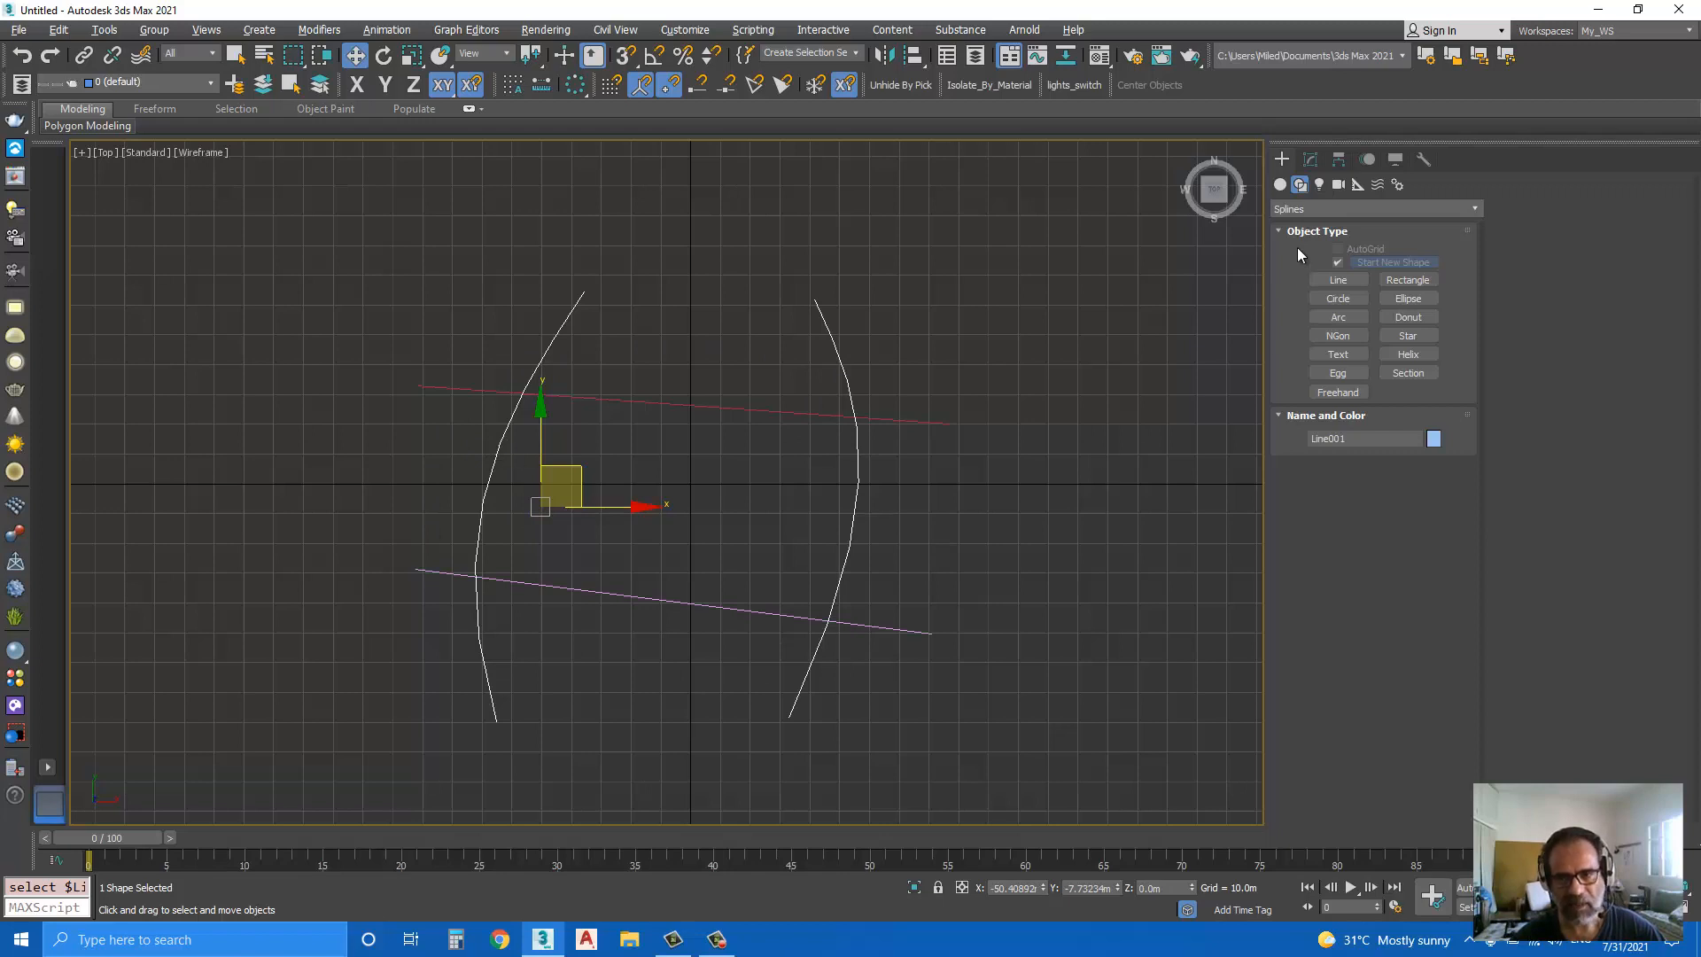
click(1311, 161)
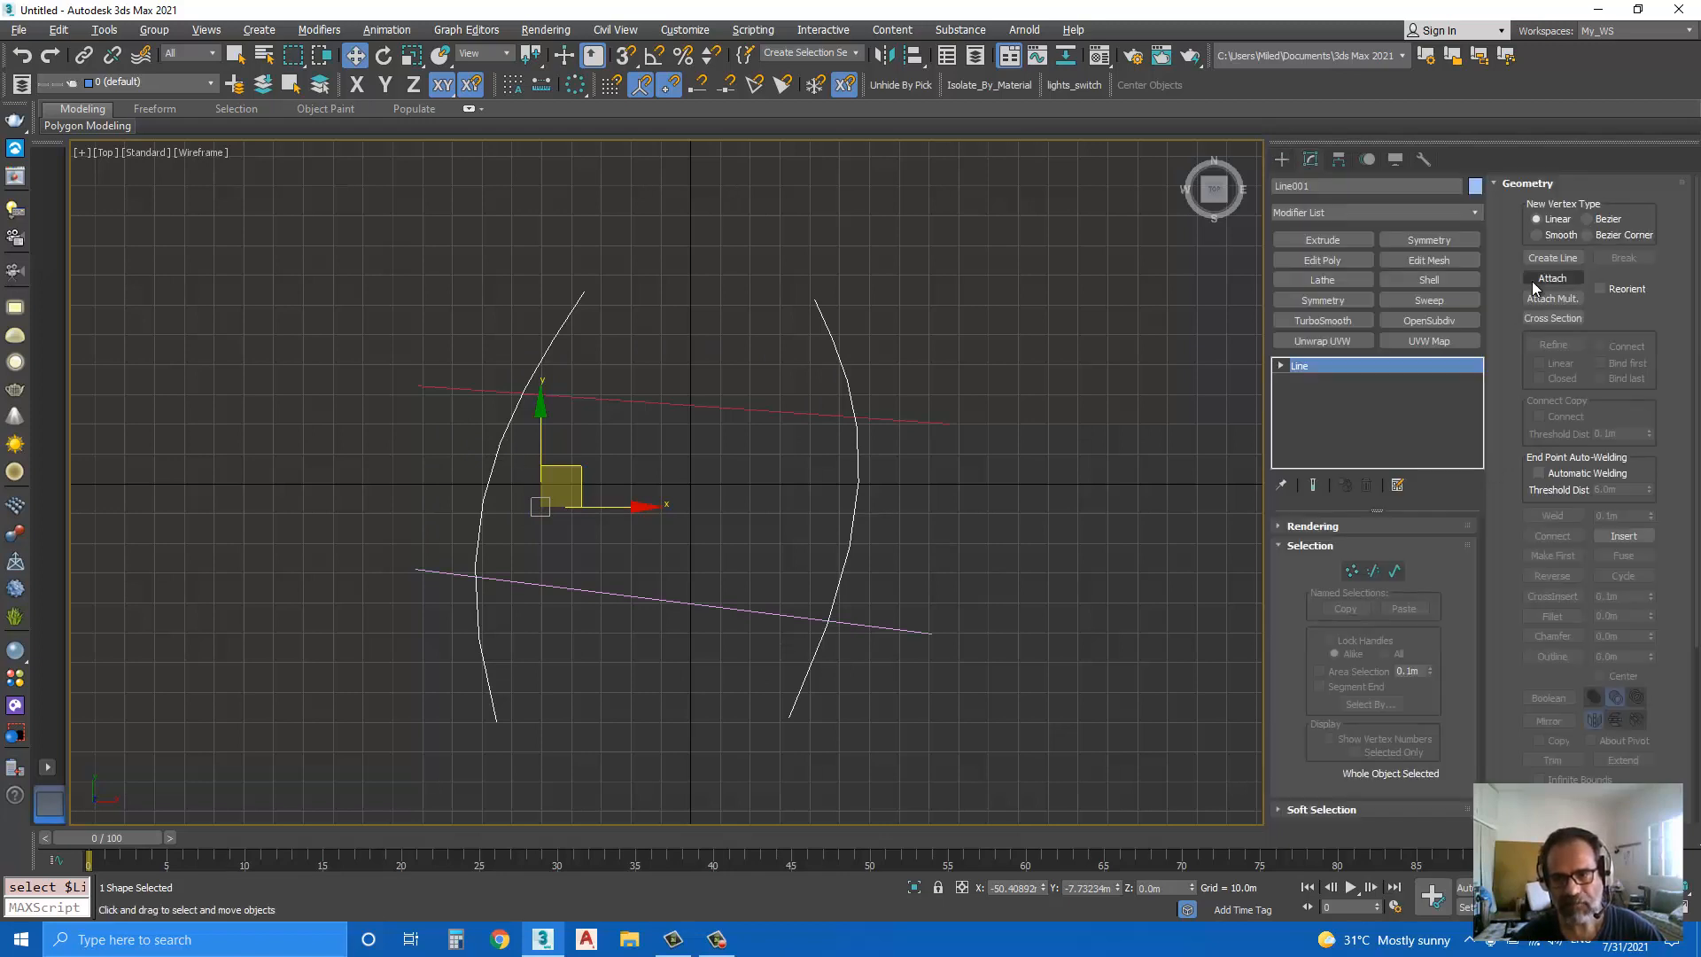
click(1534, 280)
click(902, 423)
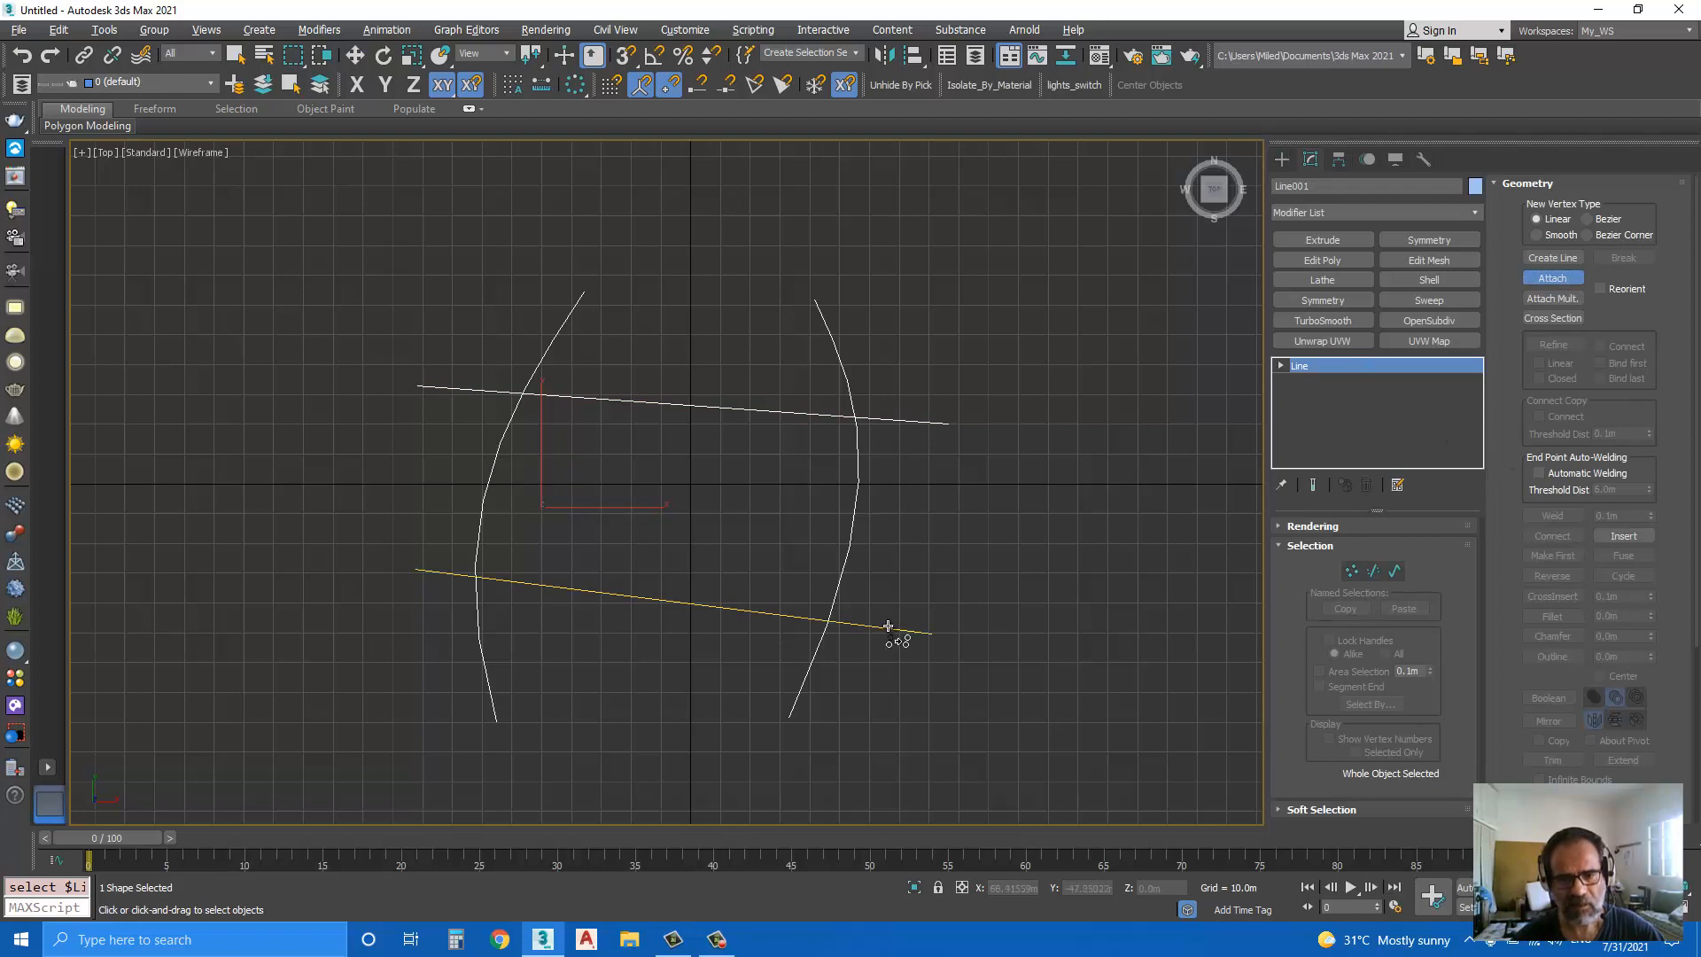
click(888, 631)
Step: CrossInsert vertices at all four intersections of the straight lines and the curves
click(1352, 573)
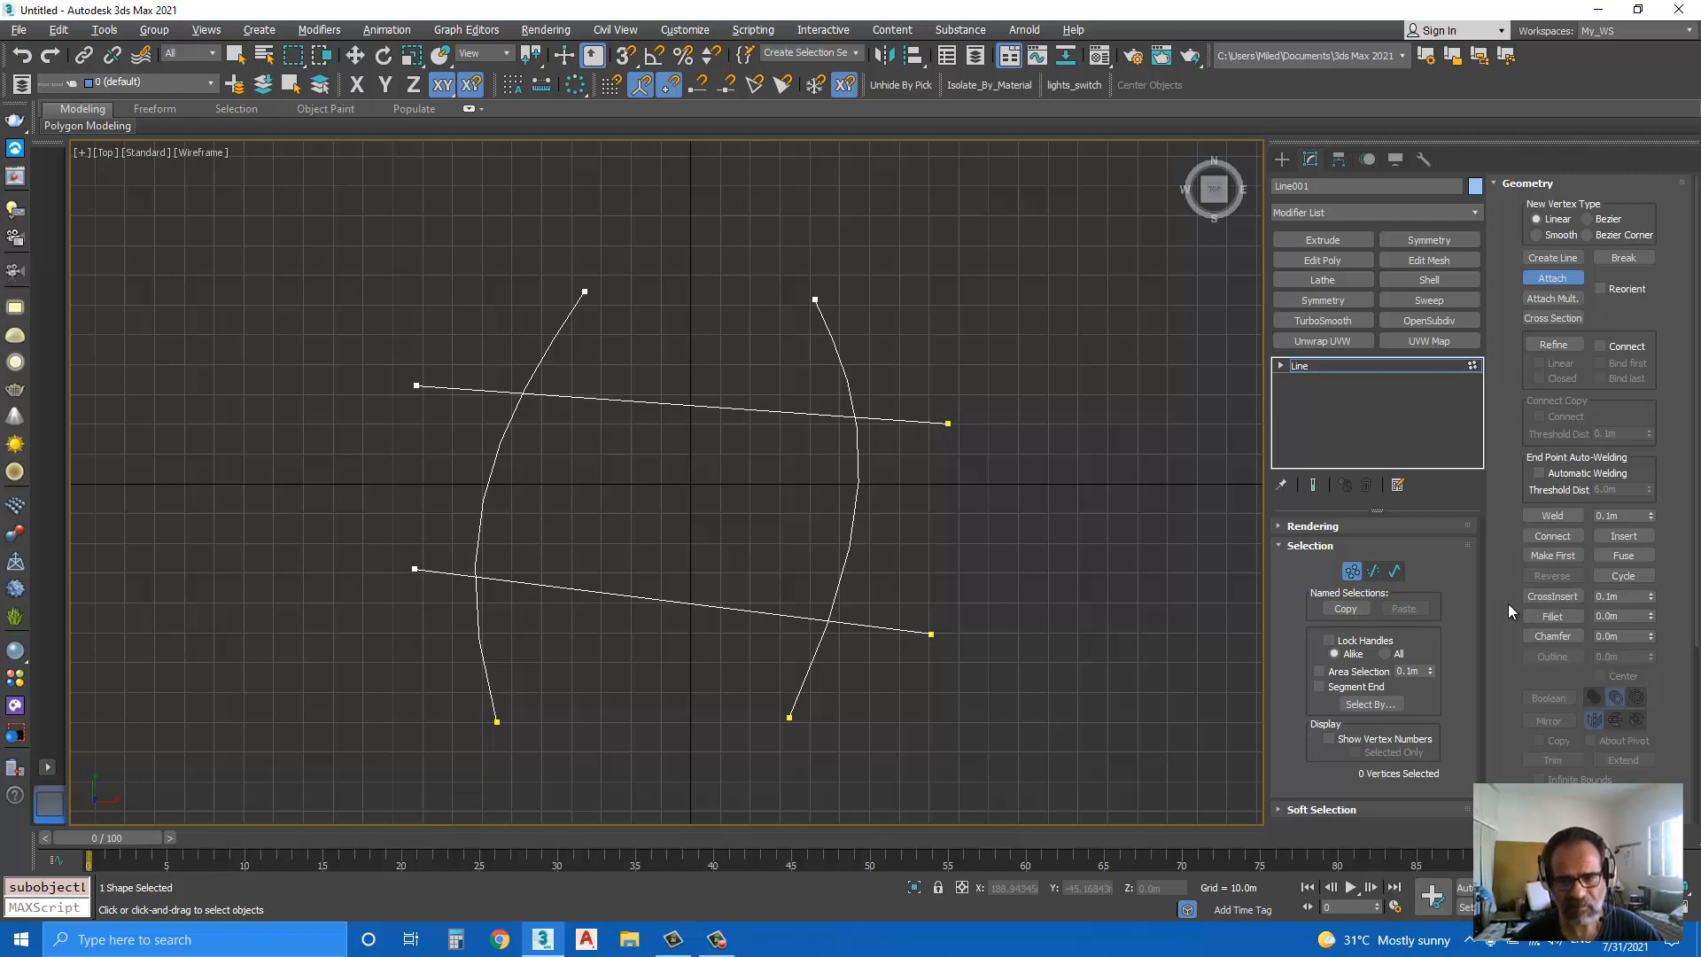
click(1543, 597)
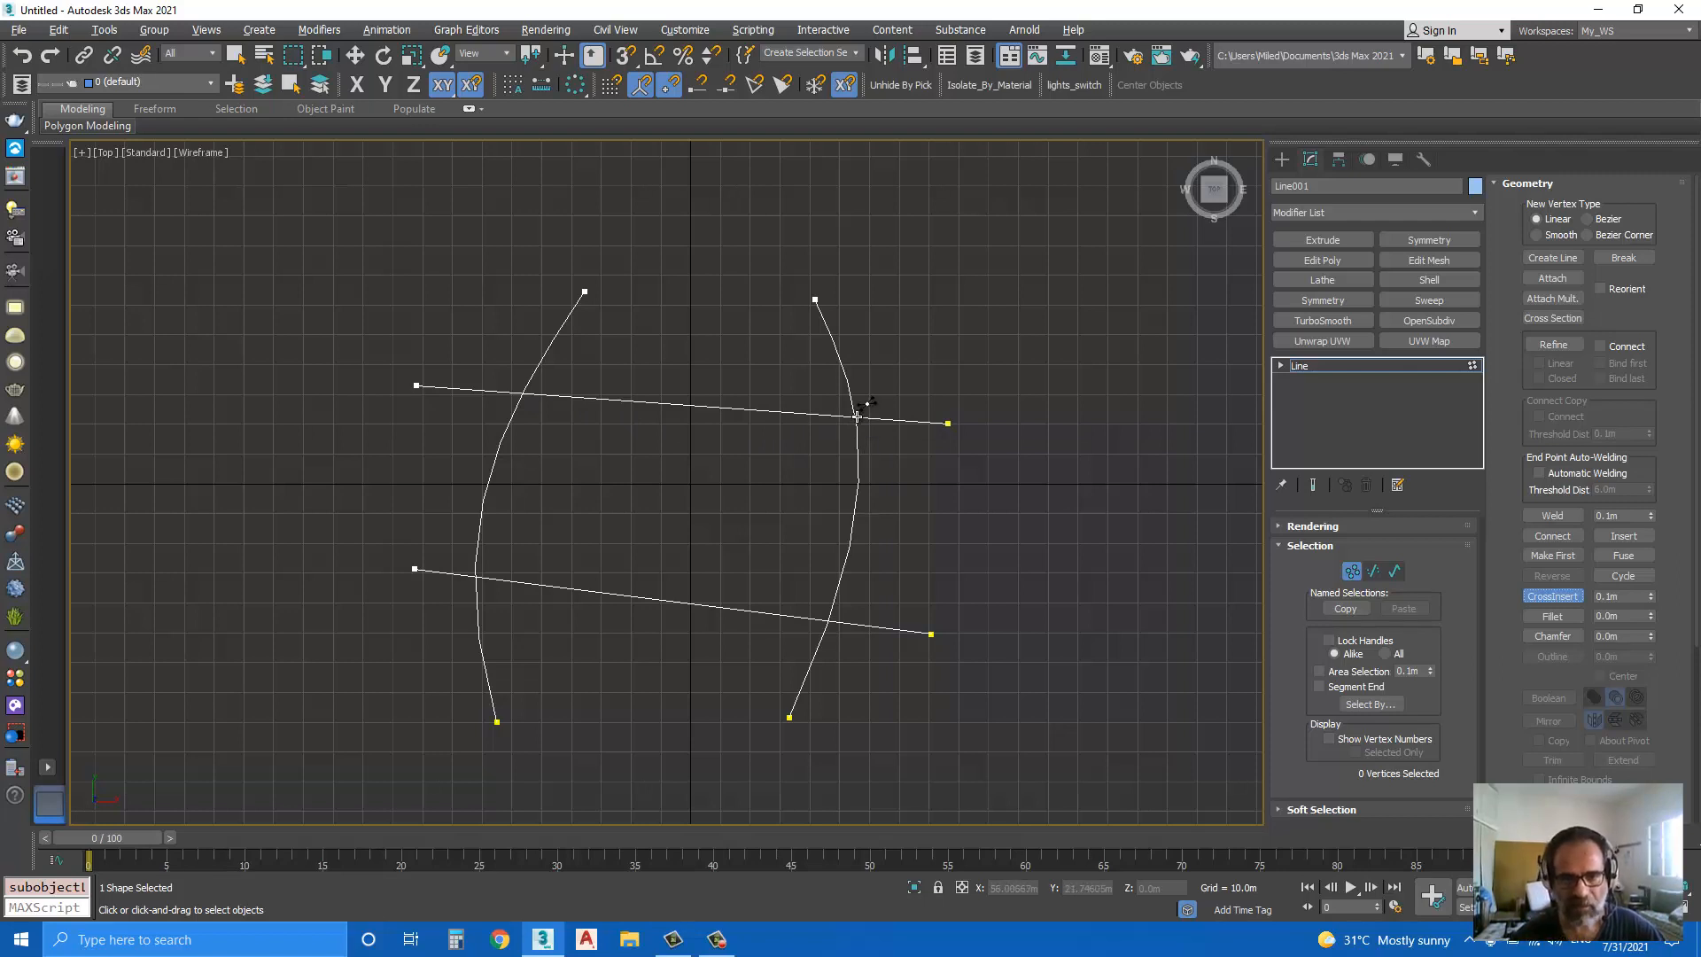
click(857, 415)
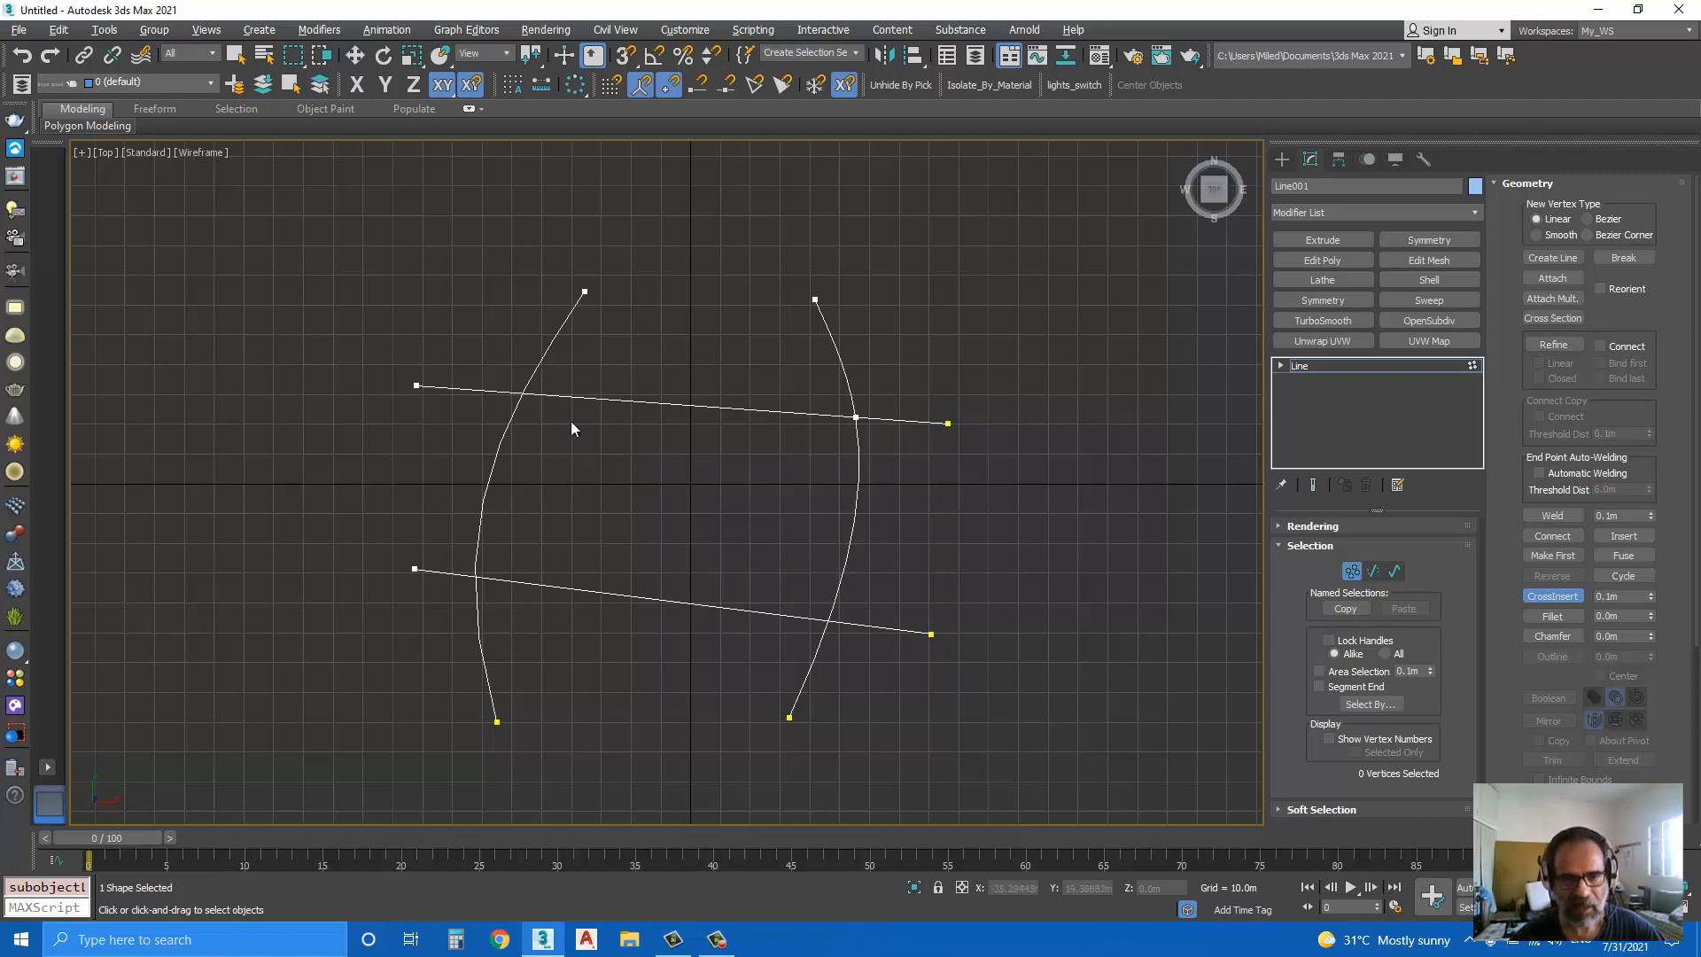
click(525, 391)
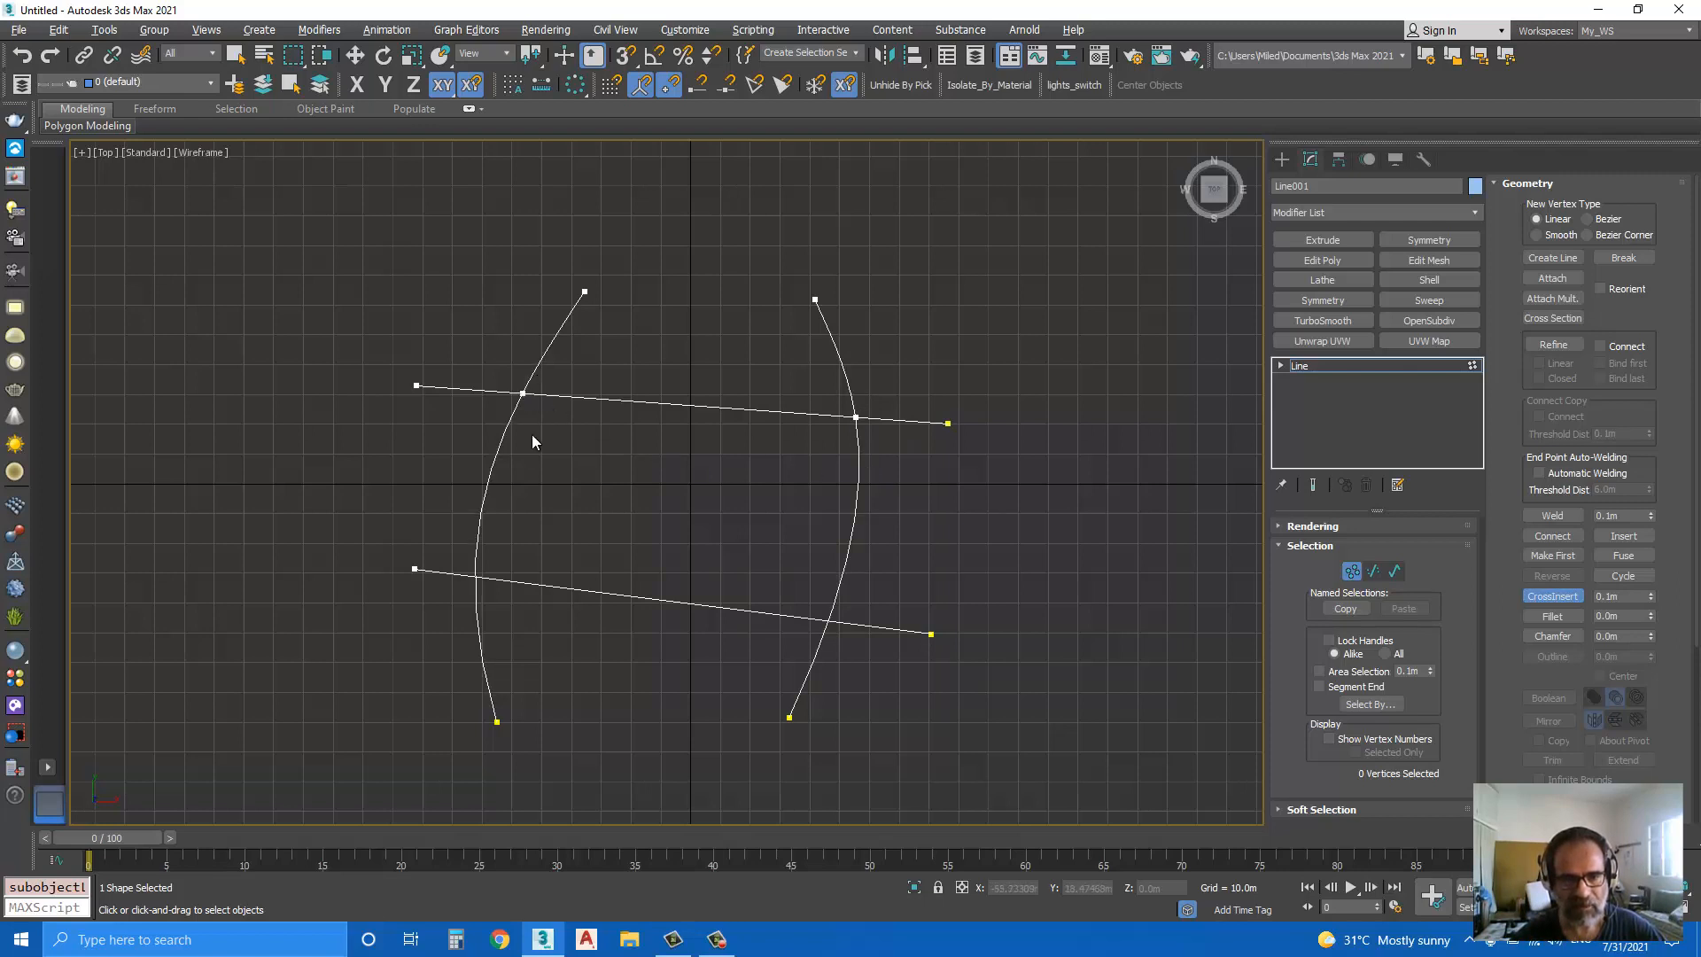
click(477, 578)
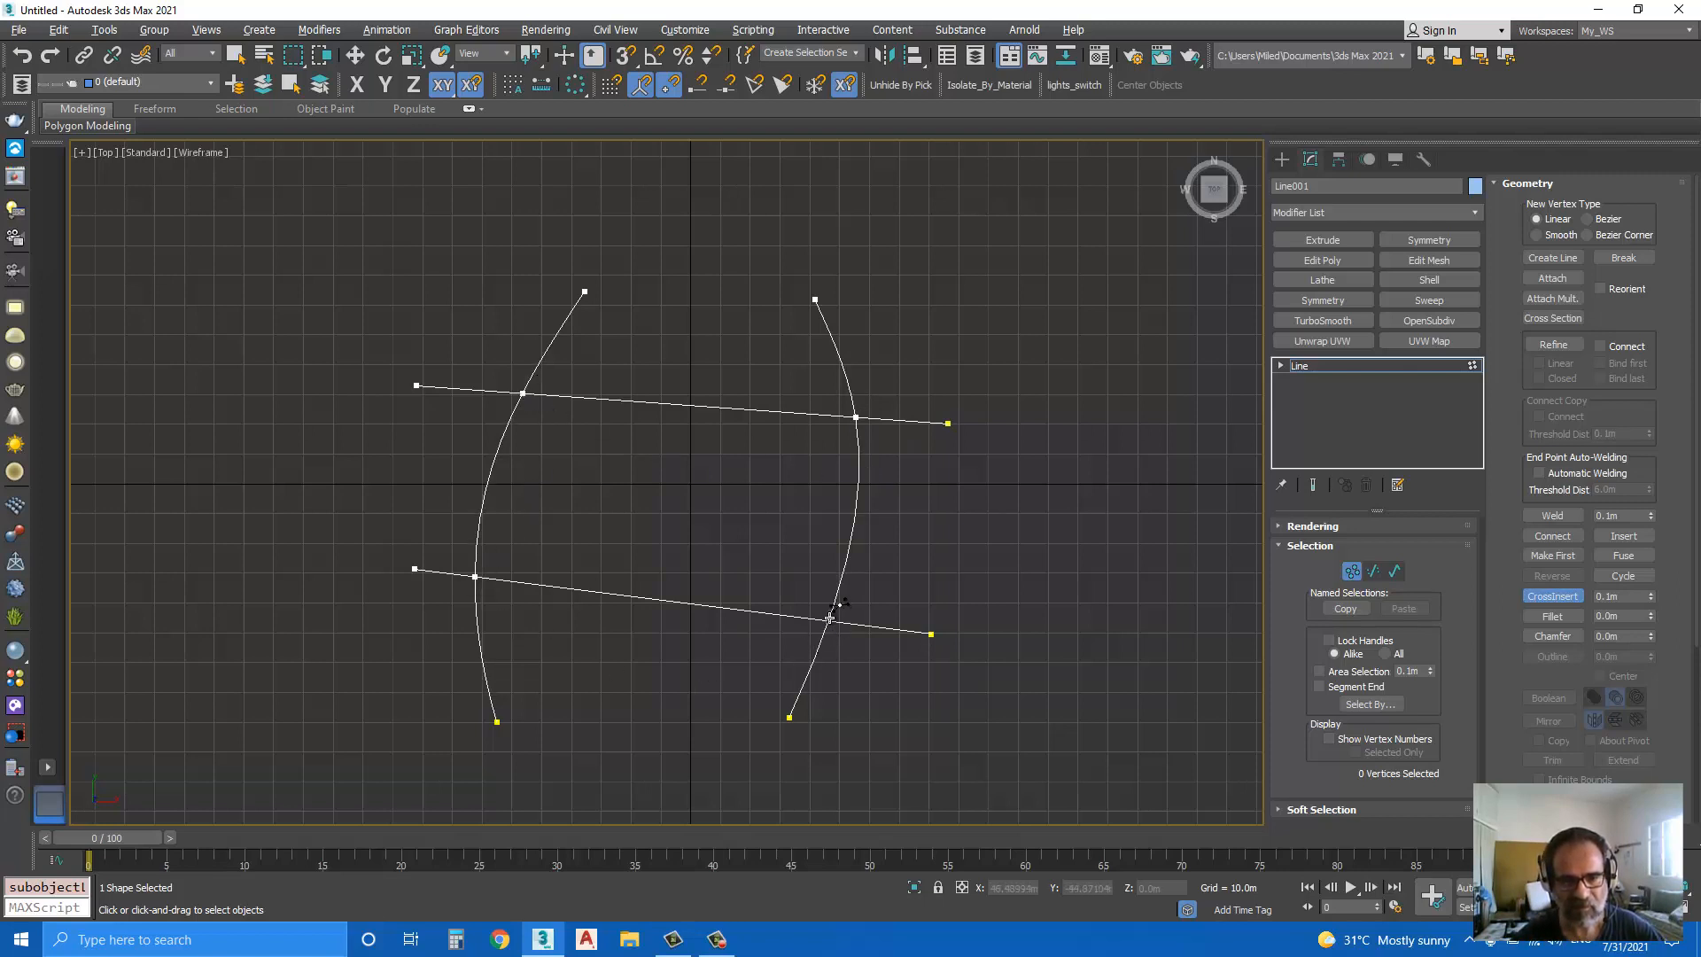
click(829, 618)
right_click(737, 547)
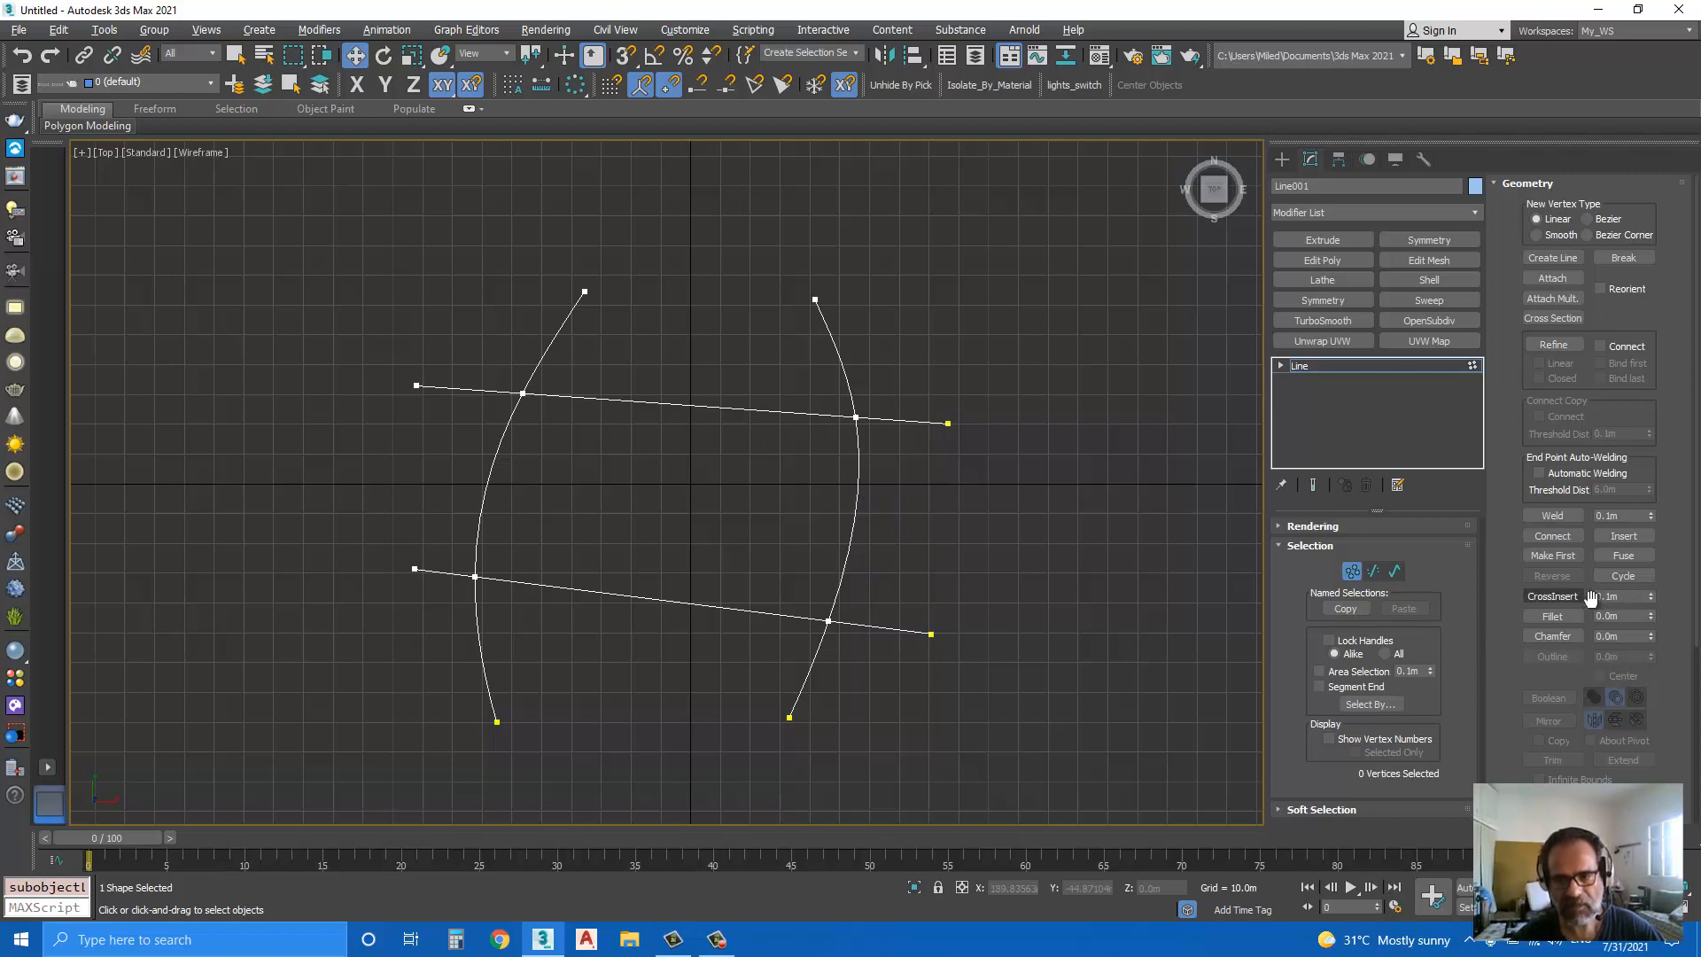
click(1614, 597)
double_click(1606, 597)
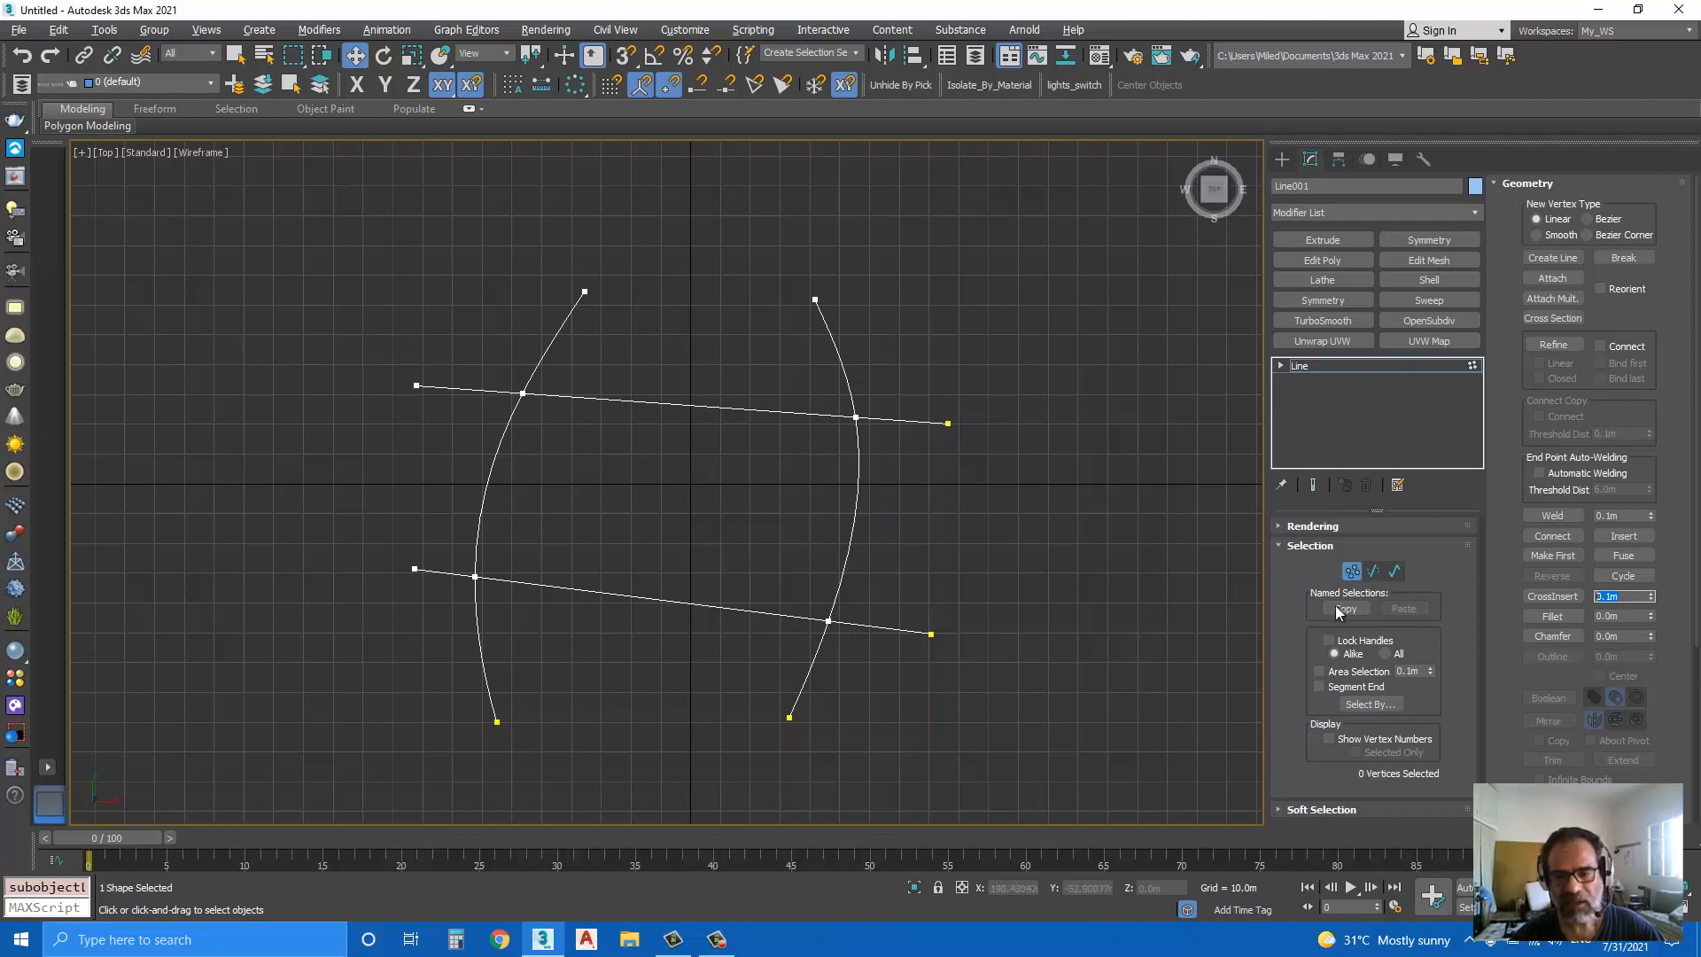
Step: Detach the two straight splines from the curves as a separate shape
click(1395, 571)
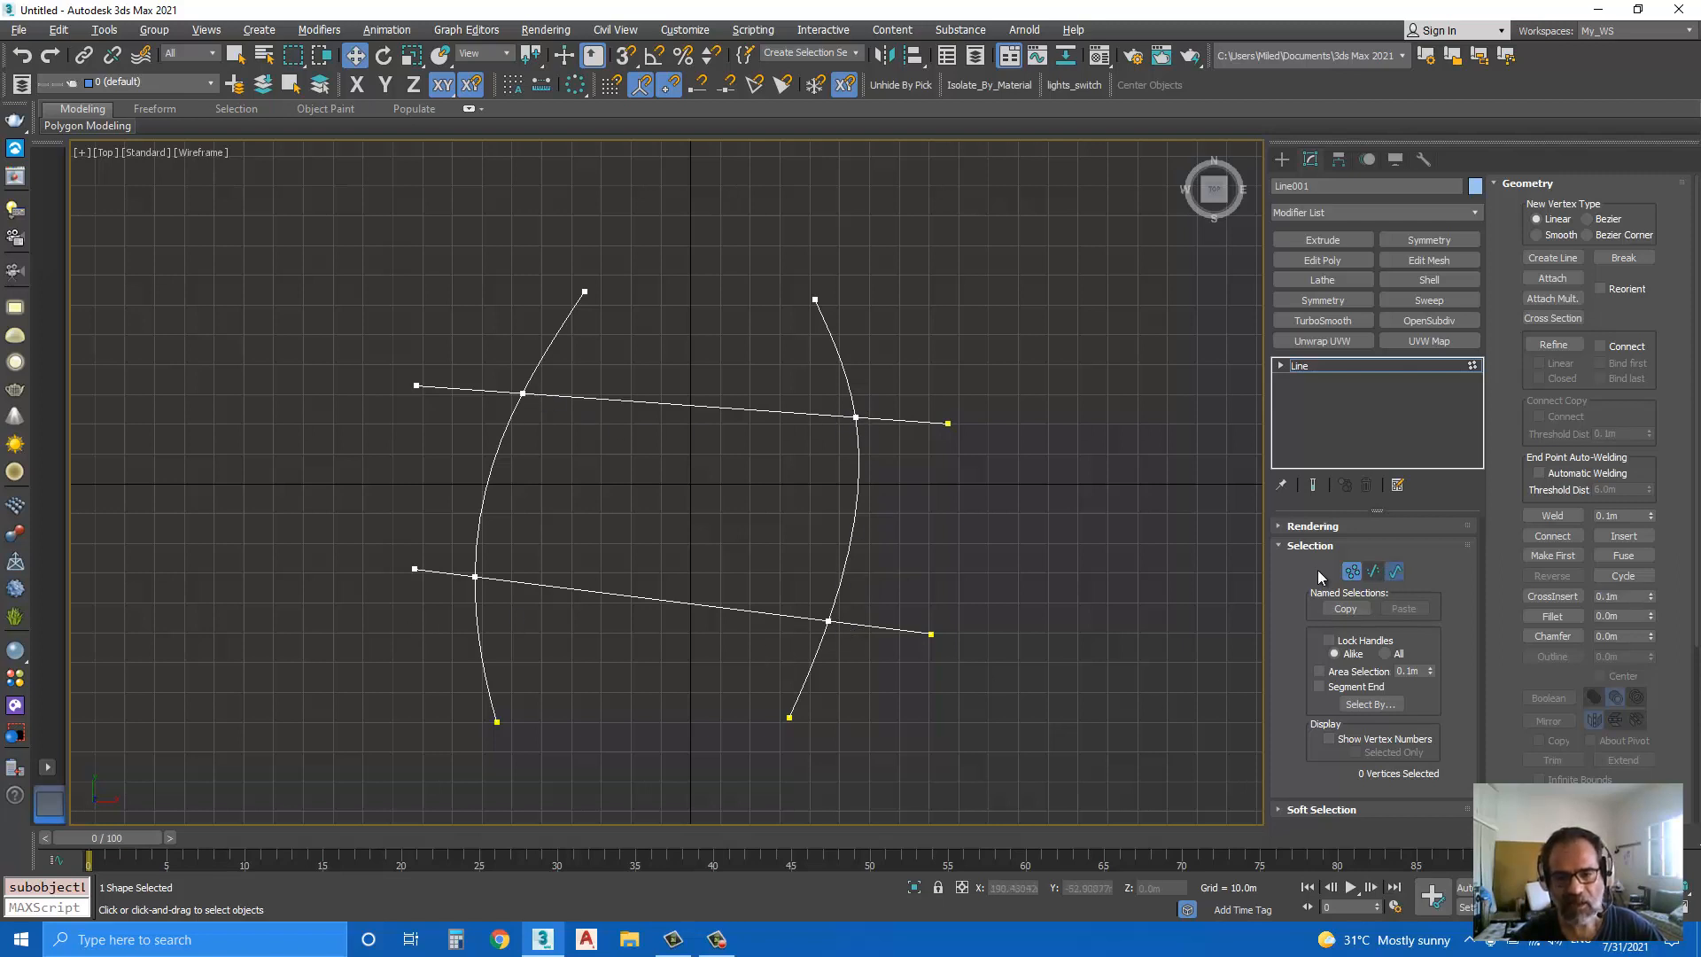
click(719, 406)
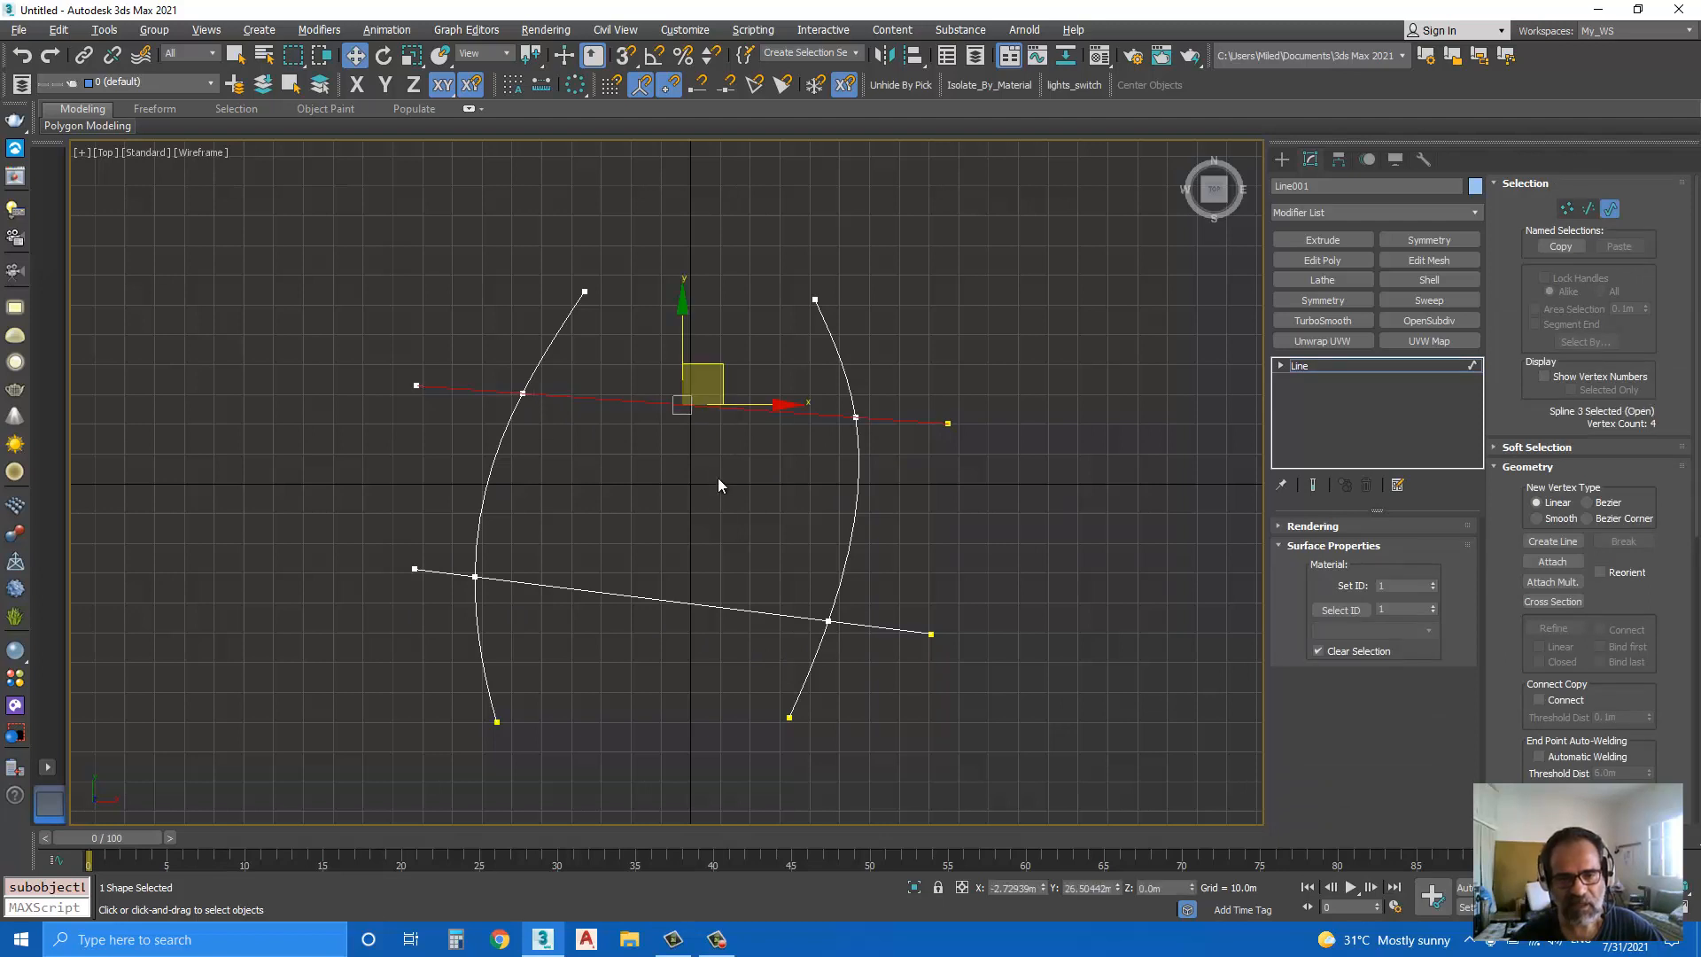
ctrl+click(709, 602)
scroll(1500, 758, down, 10)
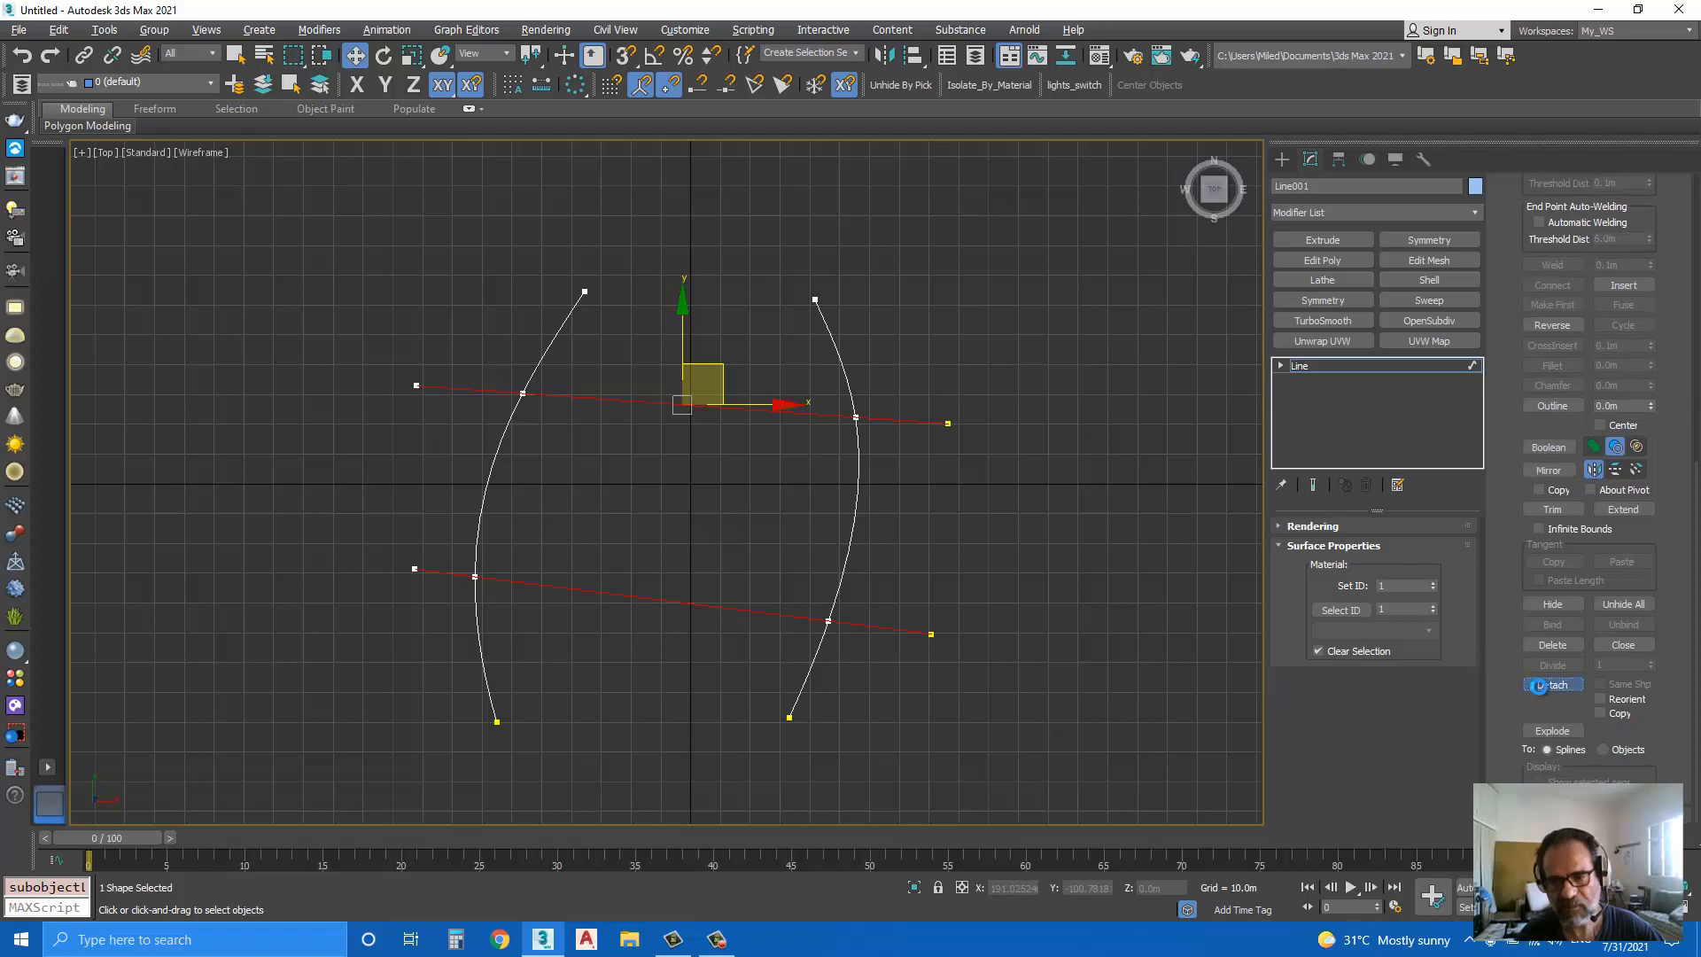
click(1539, 686)
click(904, 478)
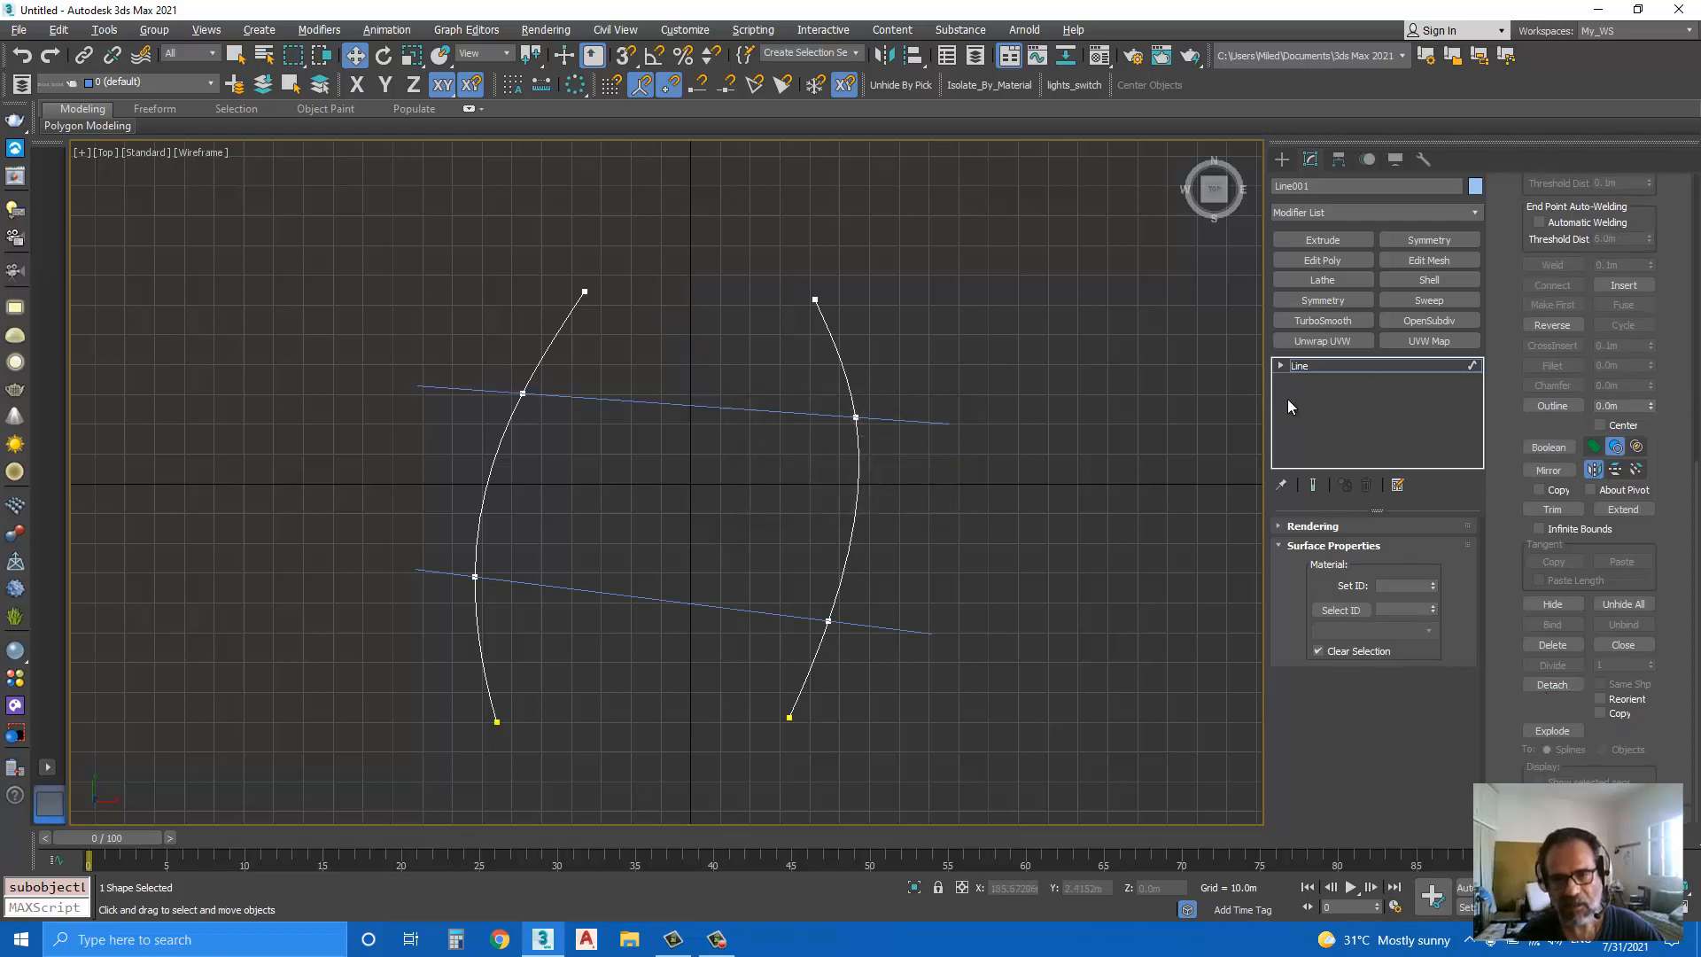
Step: Raise the detached straight lines about 68 m along Z in the perspective view
click(972, 505)
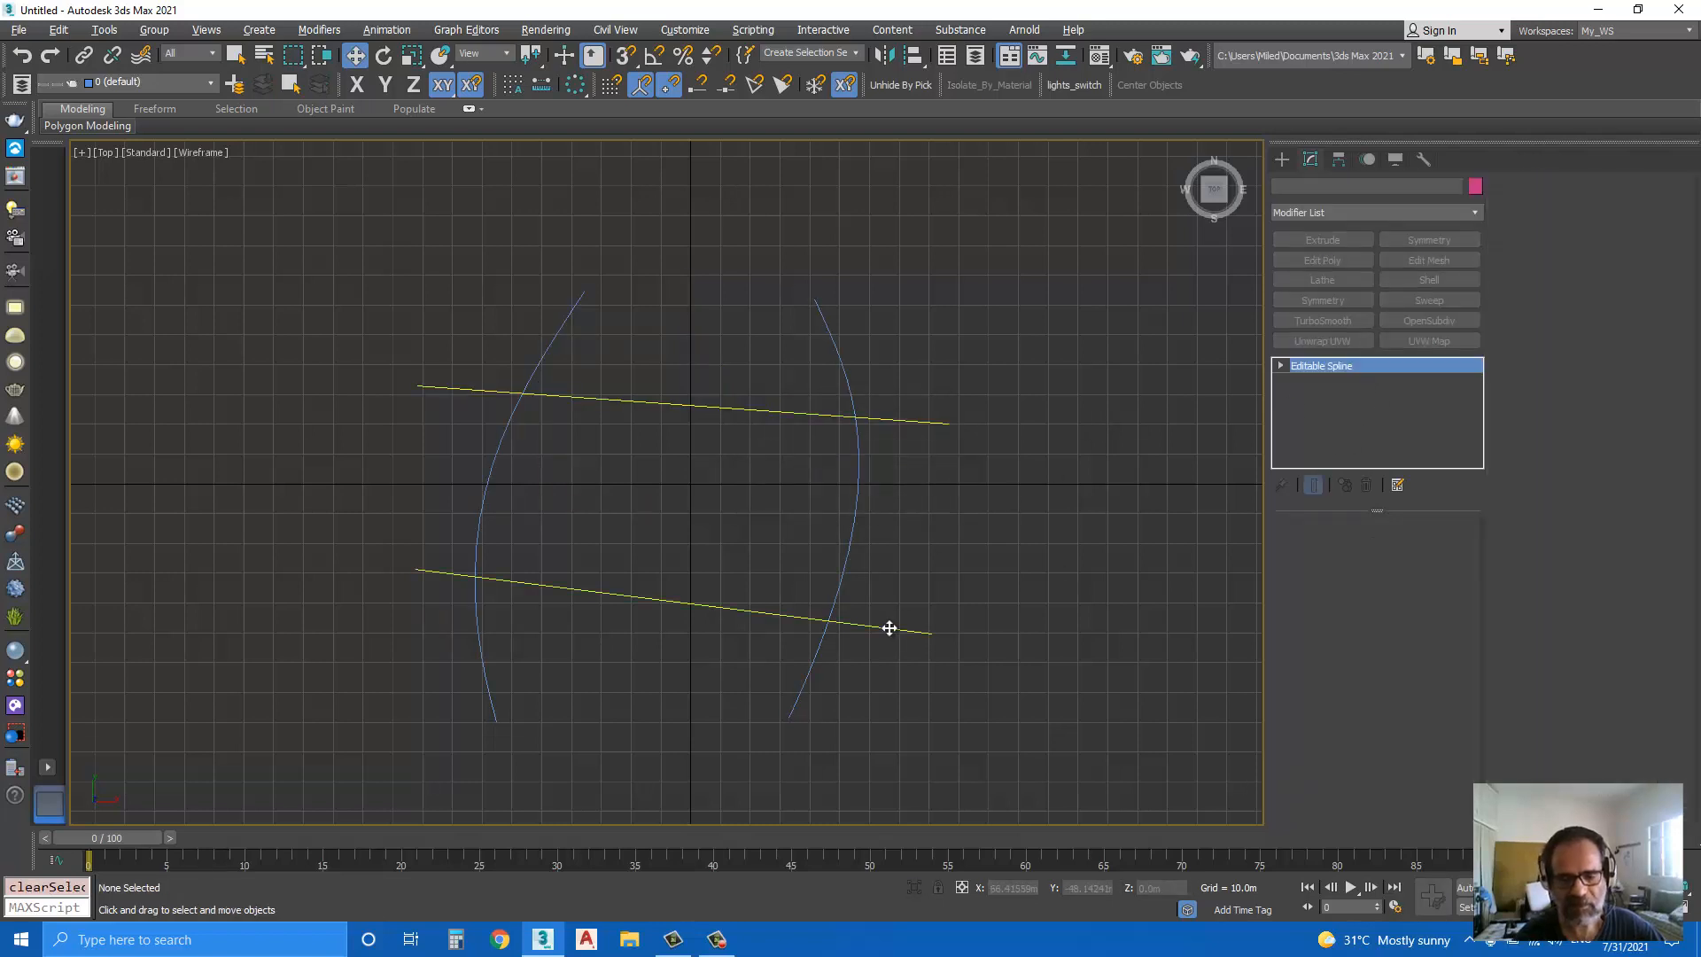
click(890, 629)
key(p)
scroll(837, 578, down, 3)
middle_drag(868, 633, 927, 627)
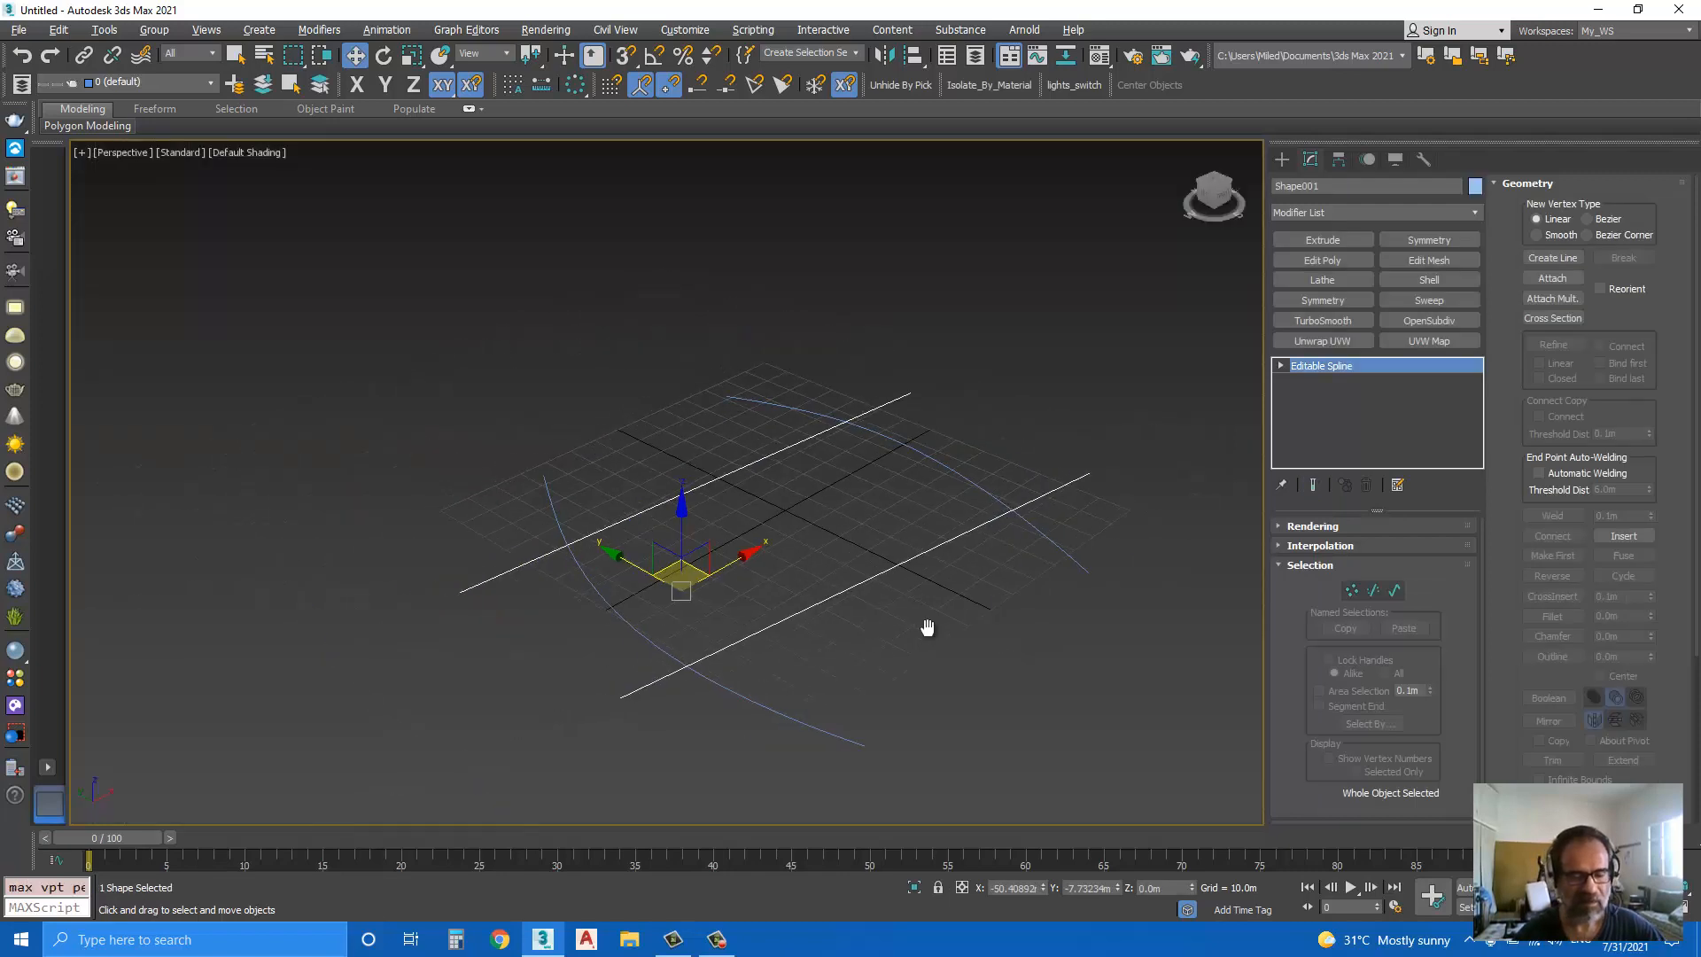
drag(683, 531, 731, 316)
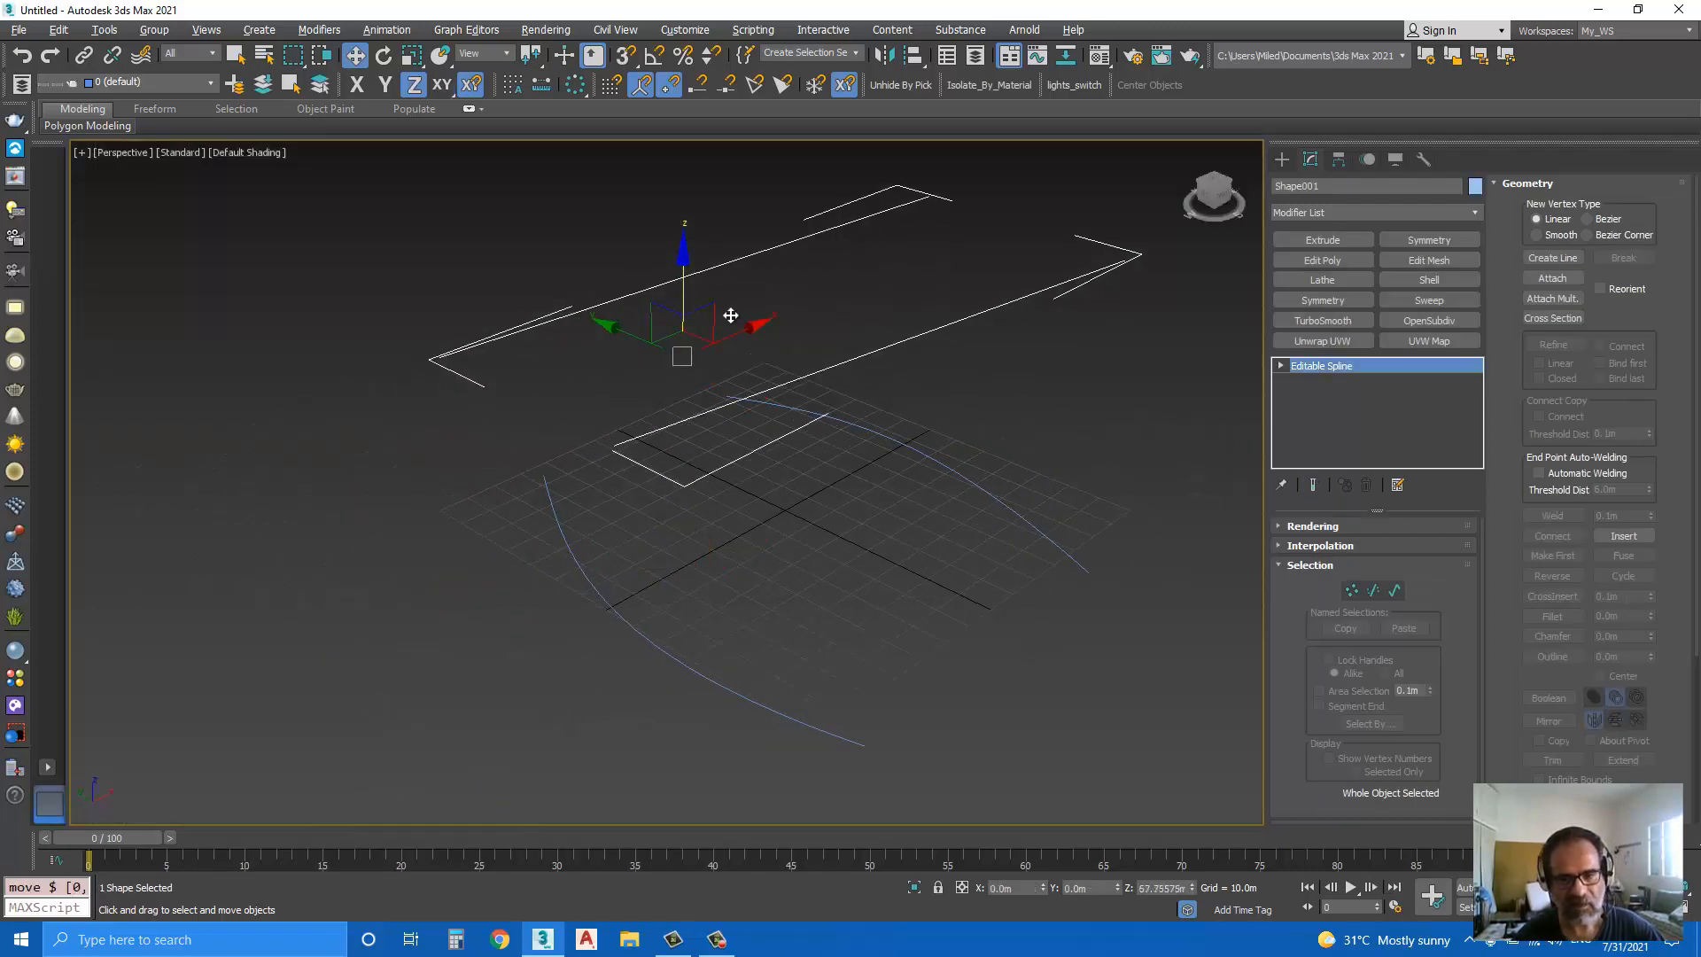
Step: Inspect the vertices inserted on the raised straight lines and on the two curves
click(1354, 592)
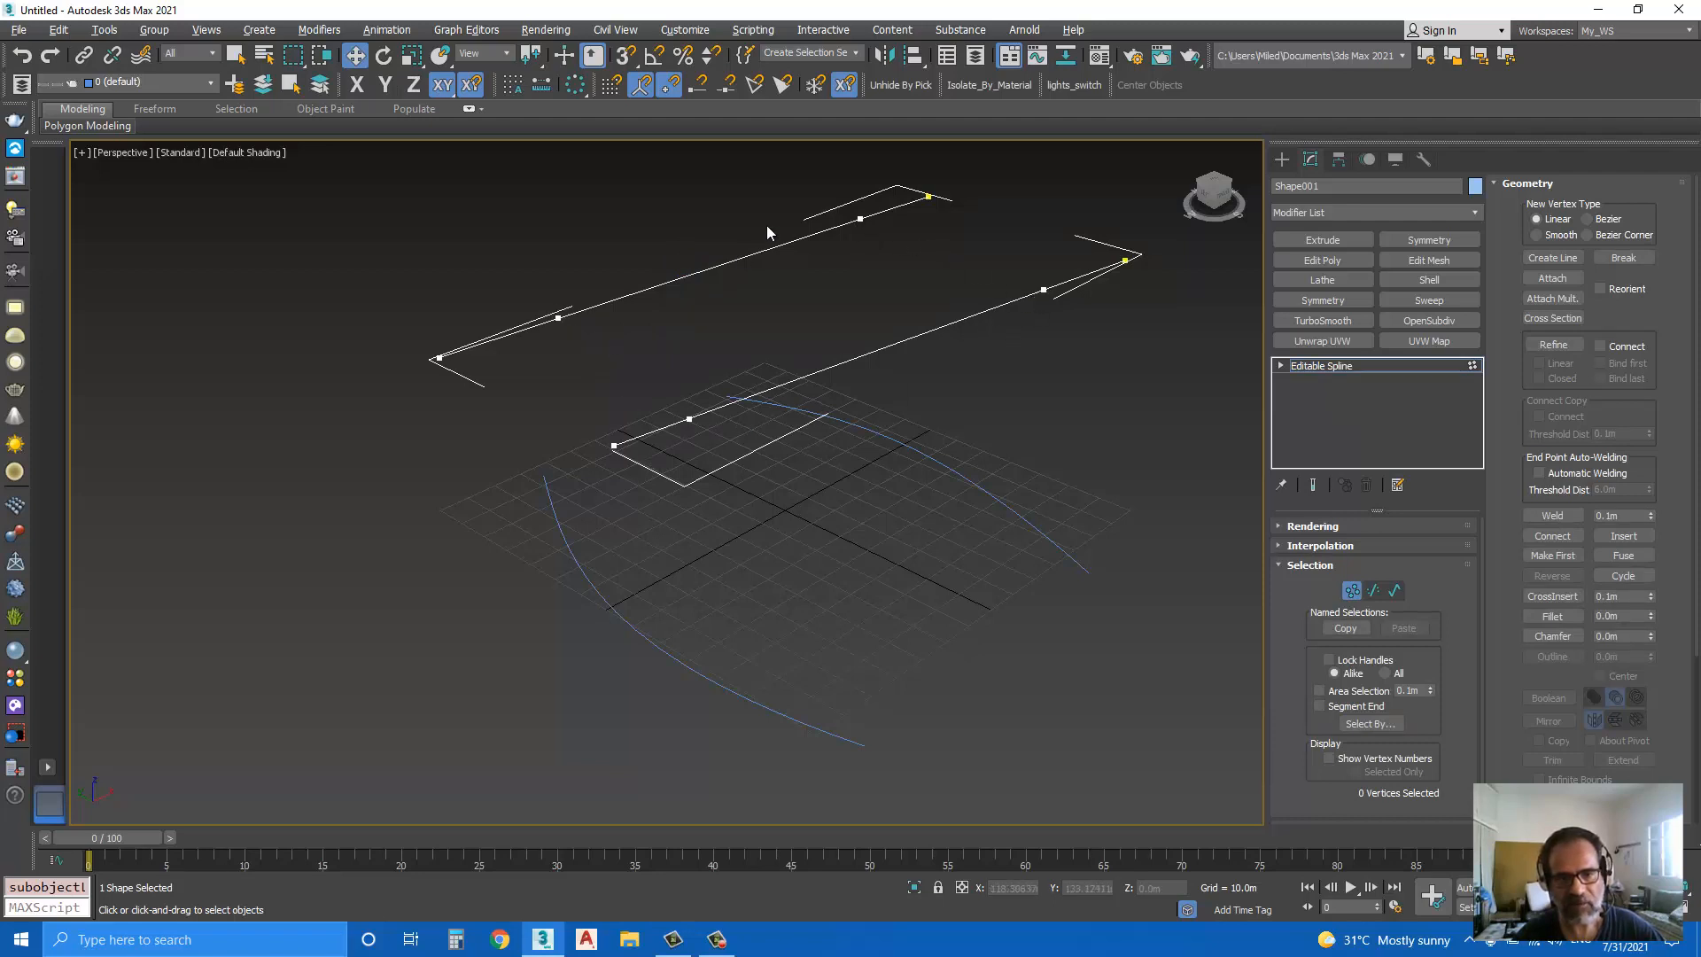
click(1352, 590)
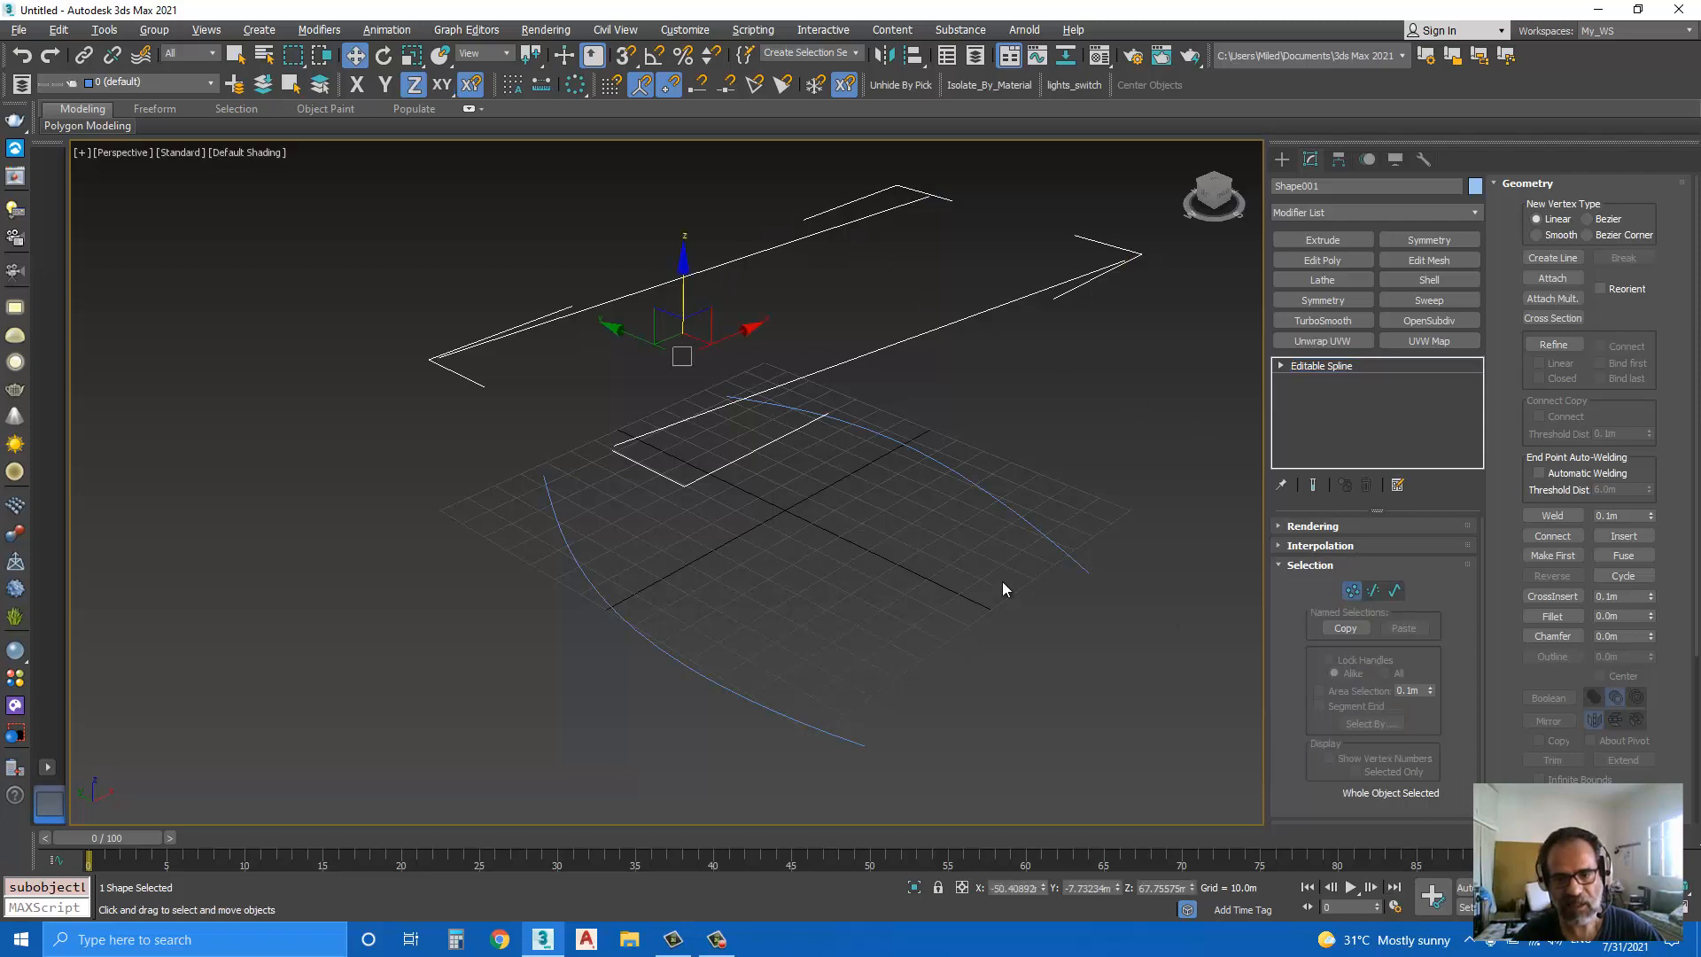
click(1009, 516)
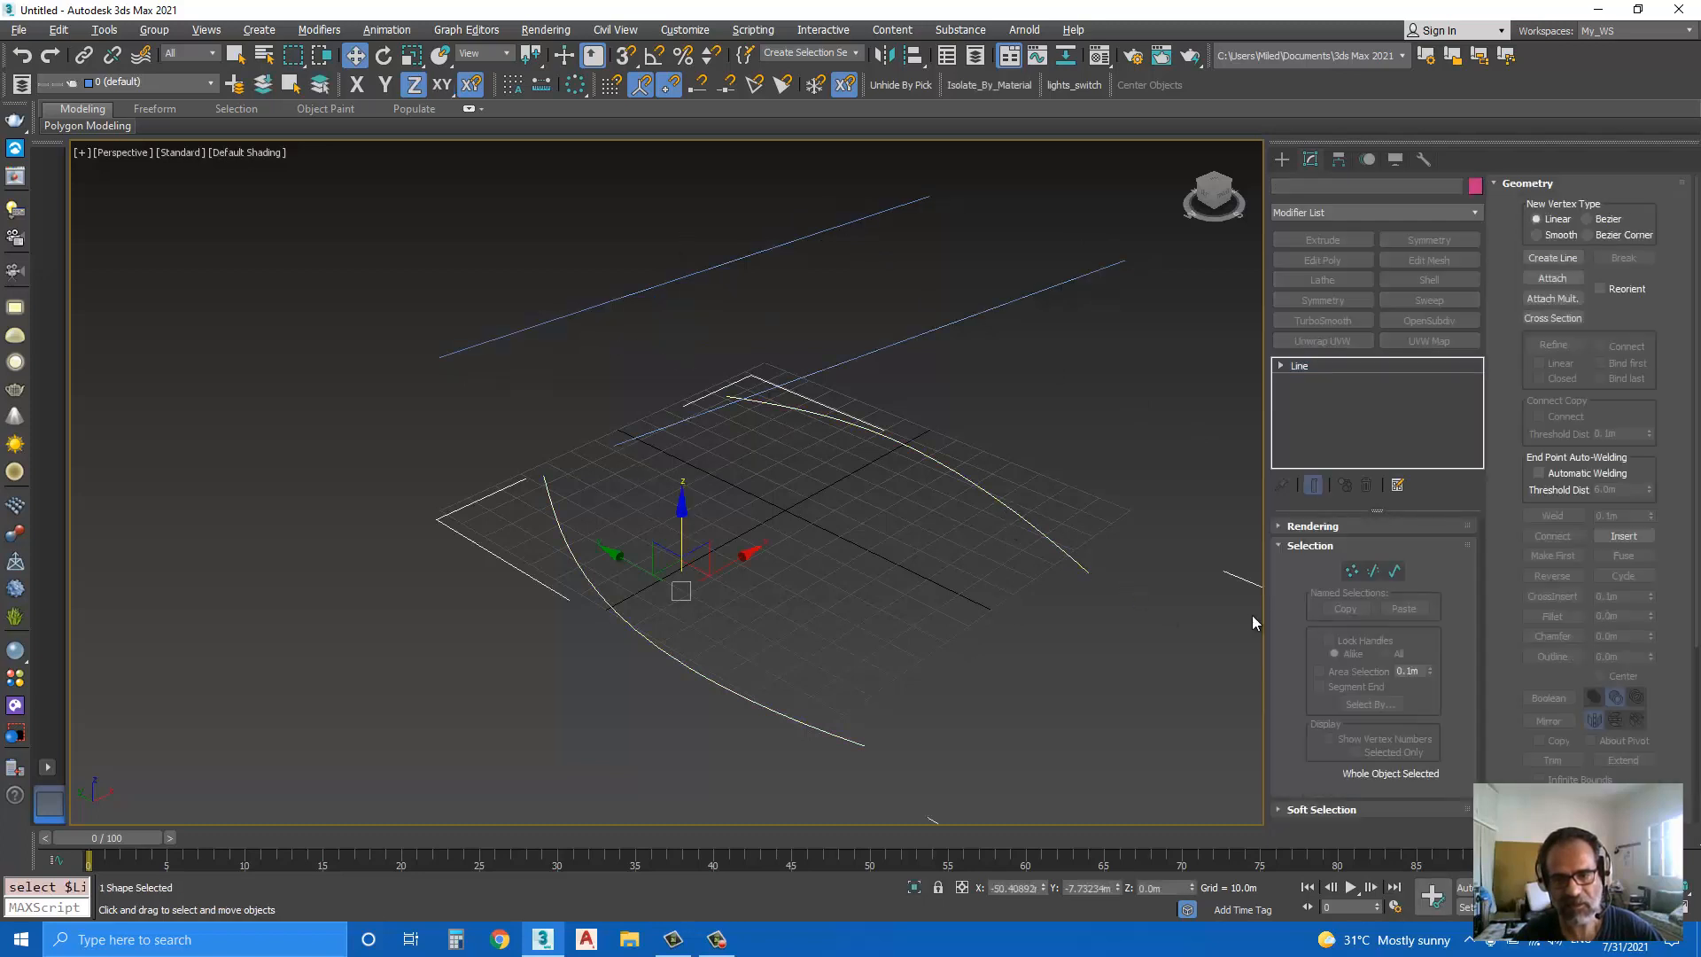
click(1352, 570)
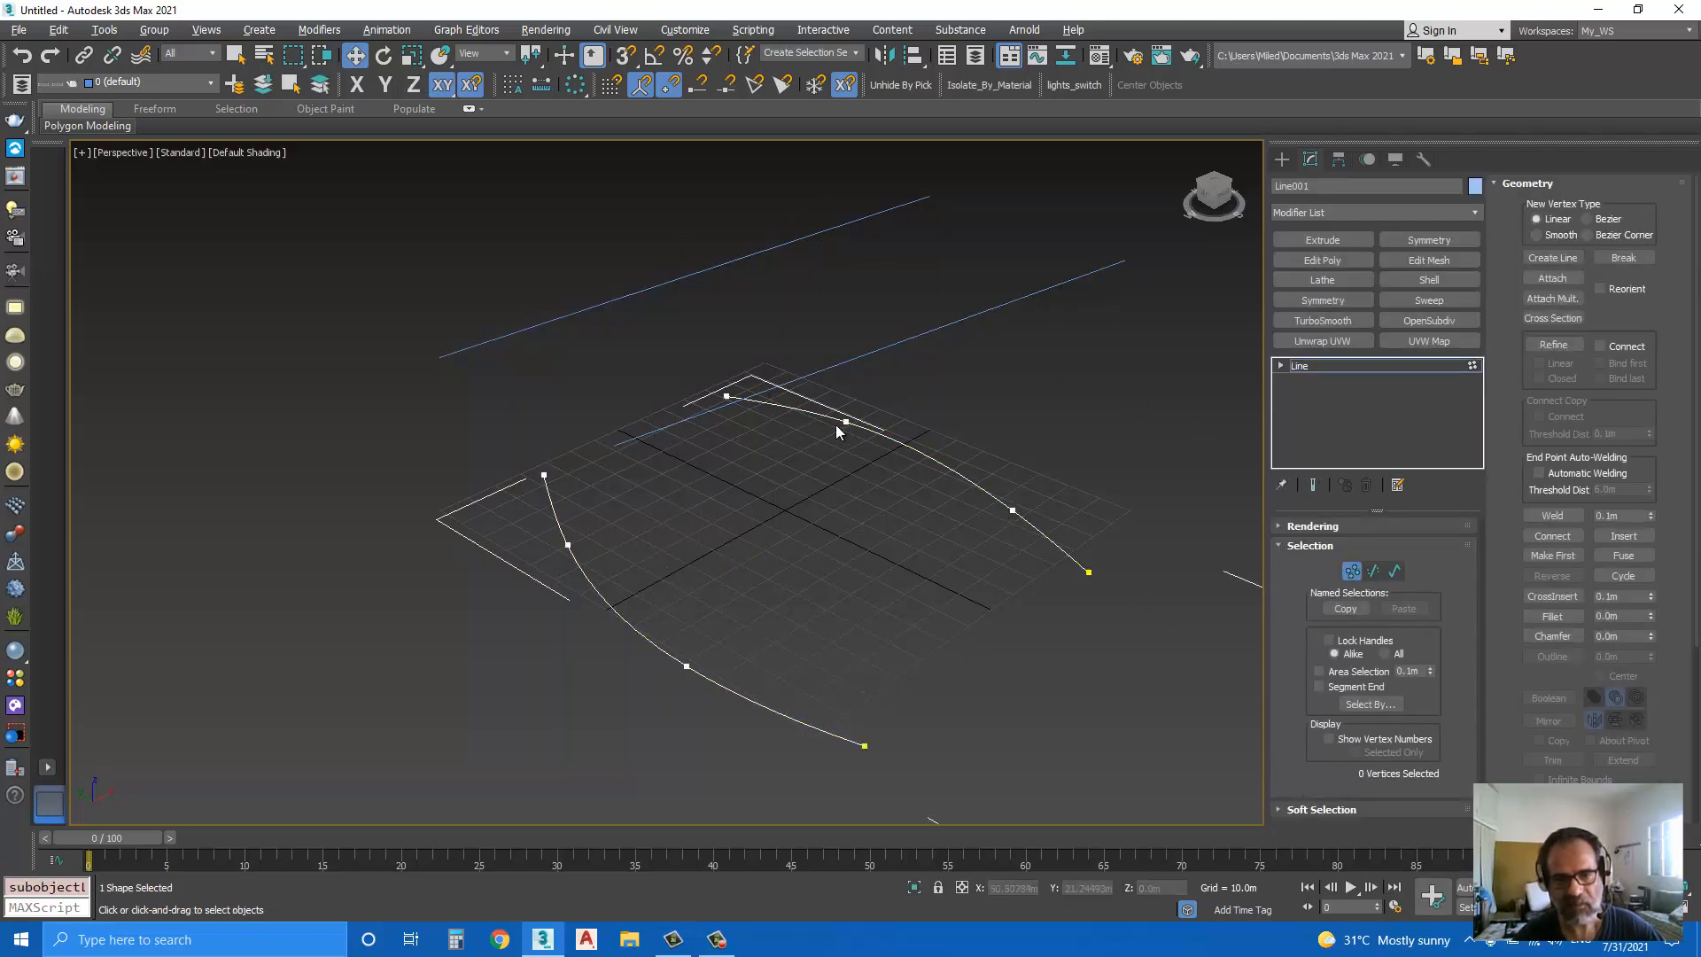
click(1349, 573)
middle_drag(940, 583, 945, 594)
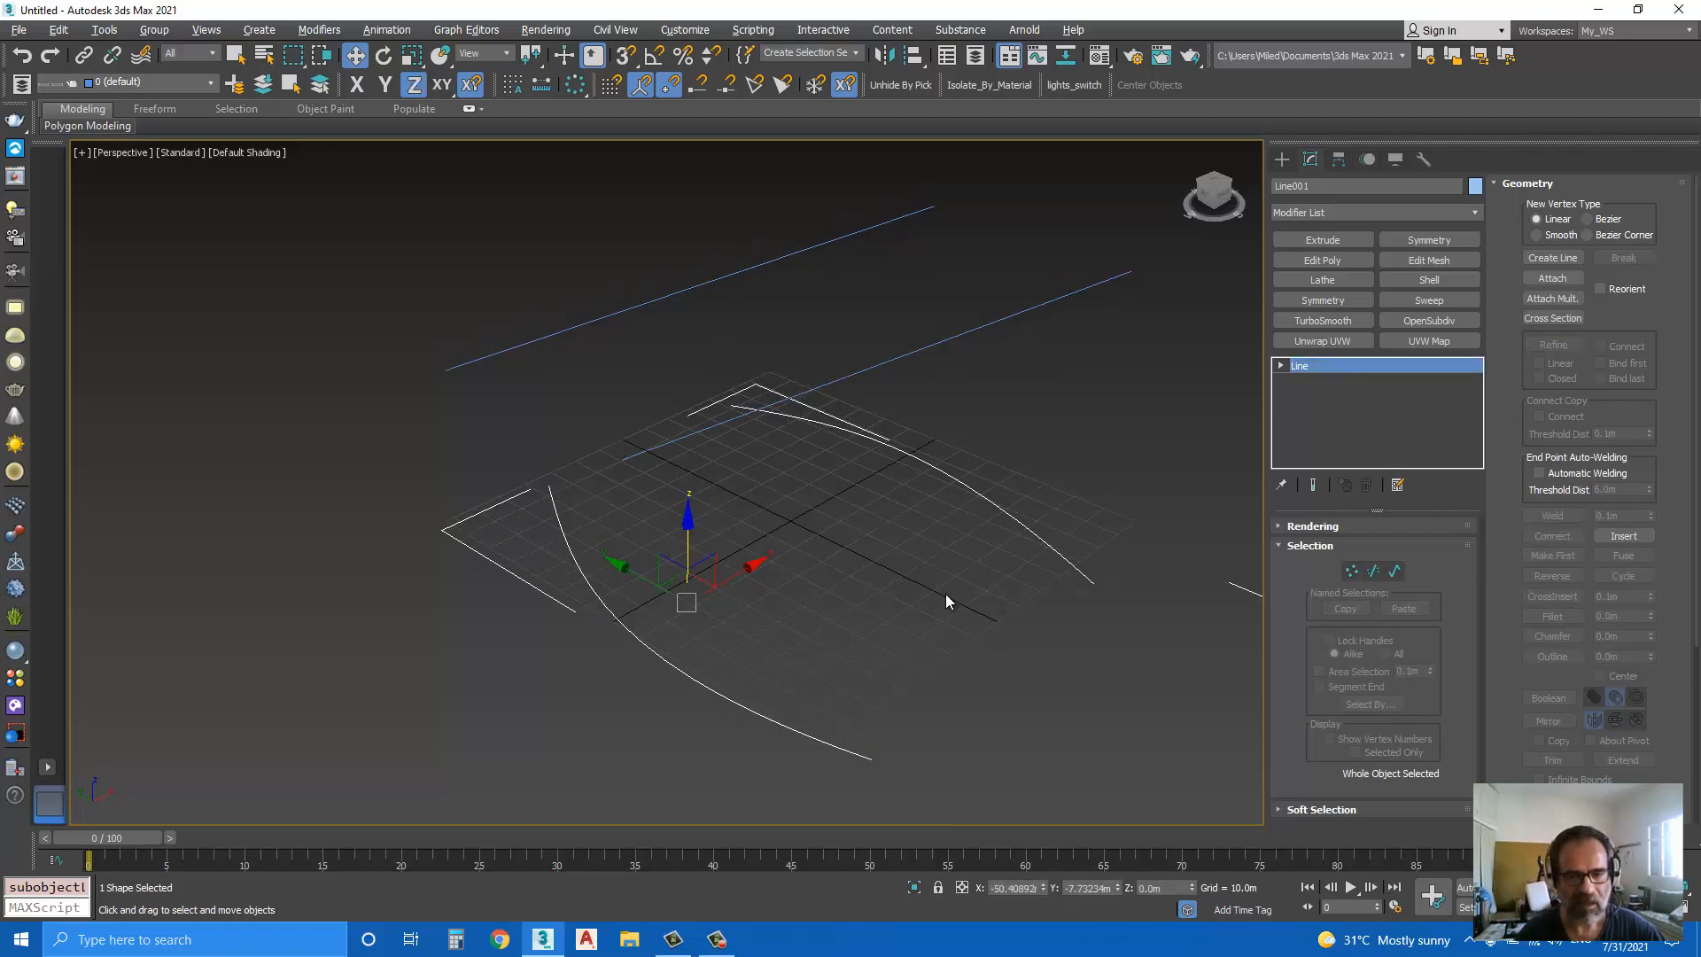
Step: Undo the raising and the detaching of the straight lines
key(ctrl+z)
key(ctrl+z)
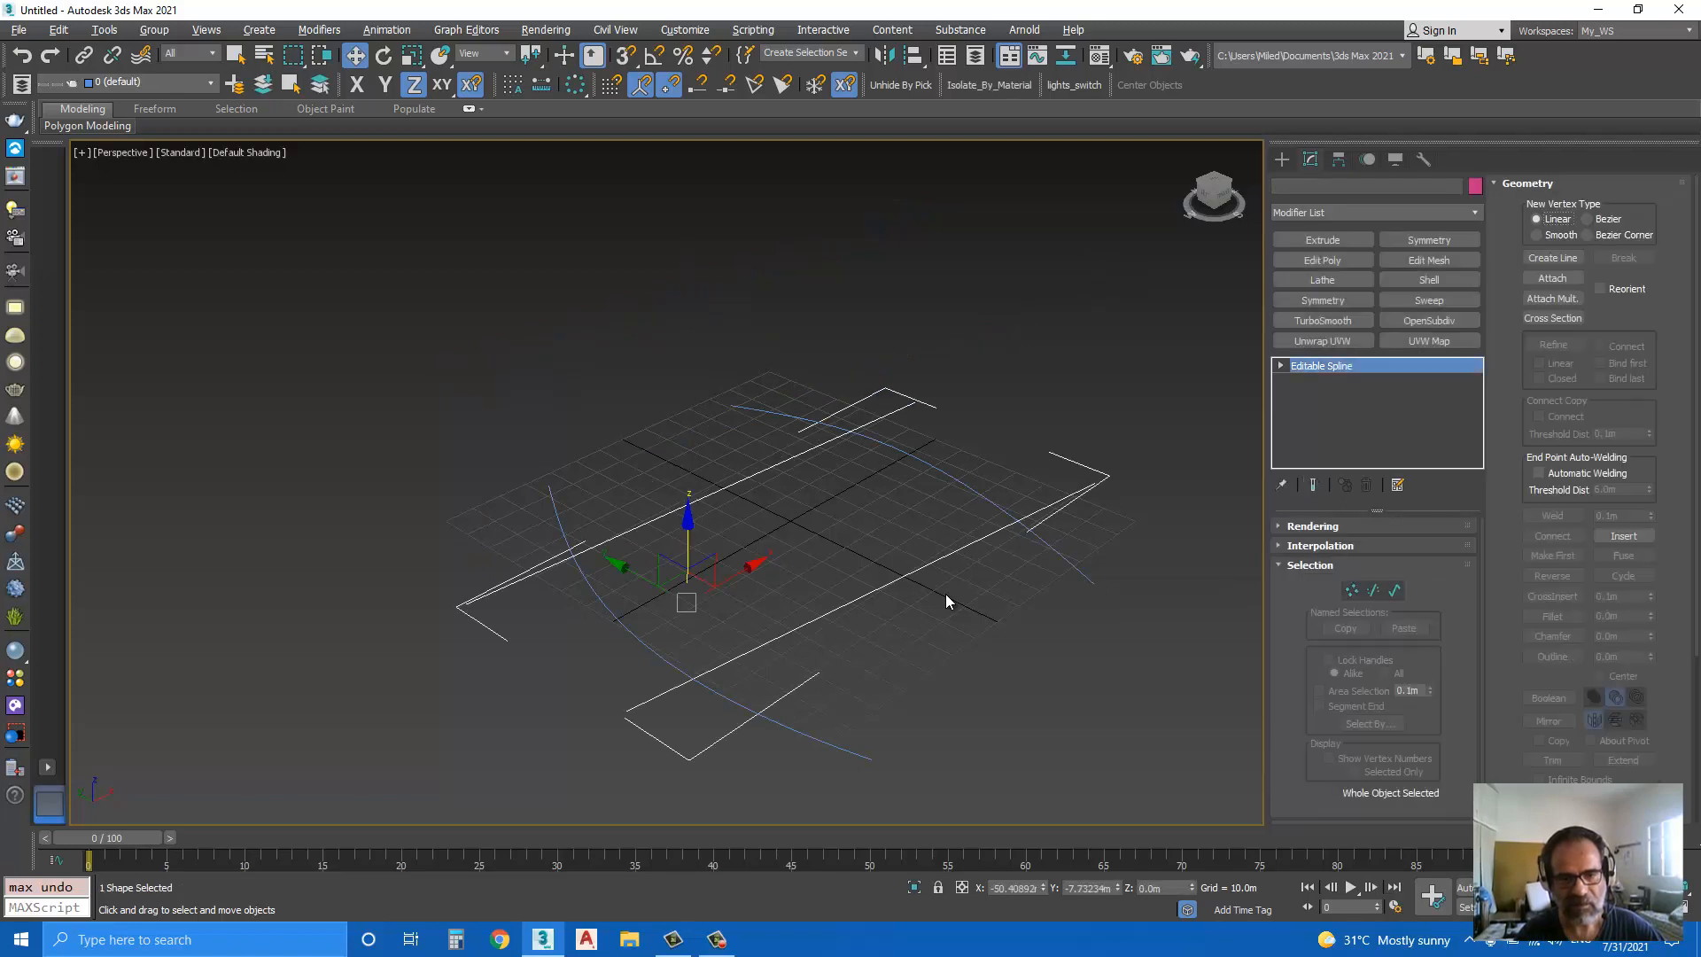
key(ctrl+z)
key(ctrl+z)
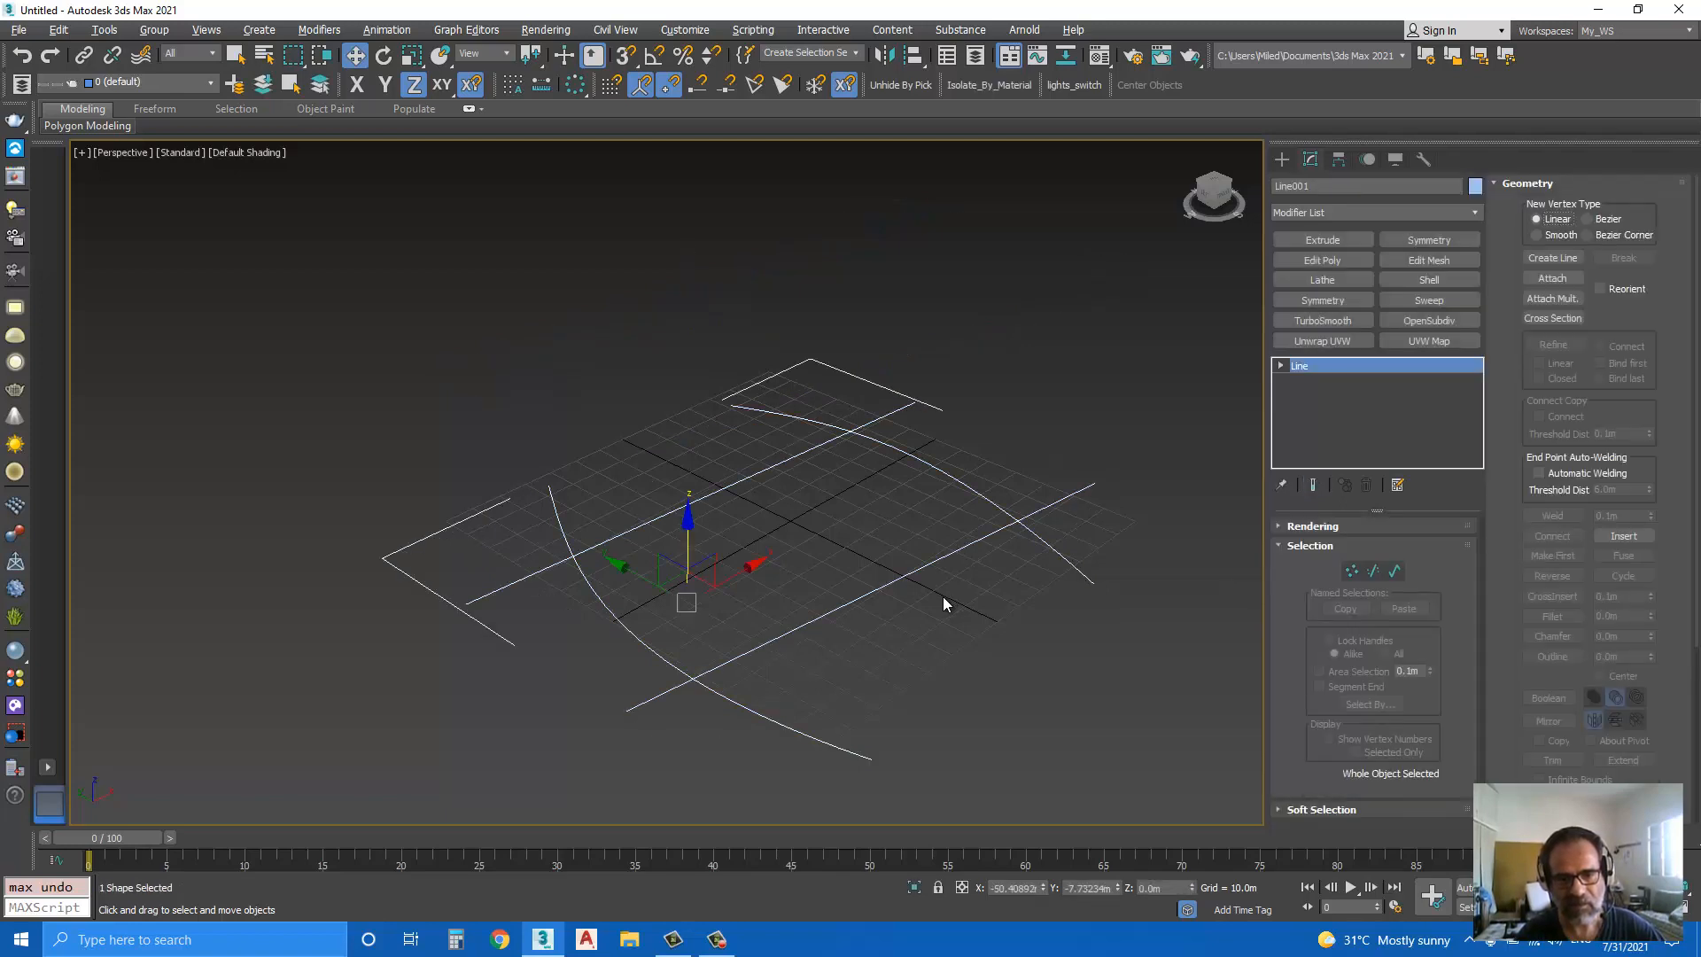
Step: Apply a Surface modifier to the combined shape of curves and straight lines
click(869, 619)
click(854, 600)
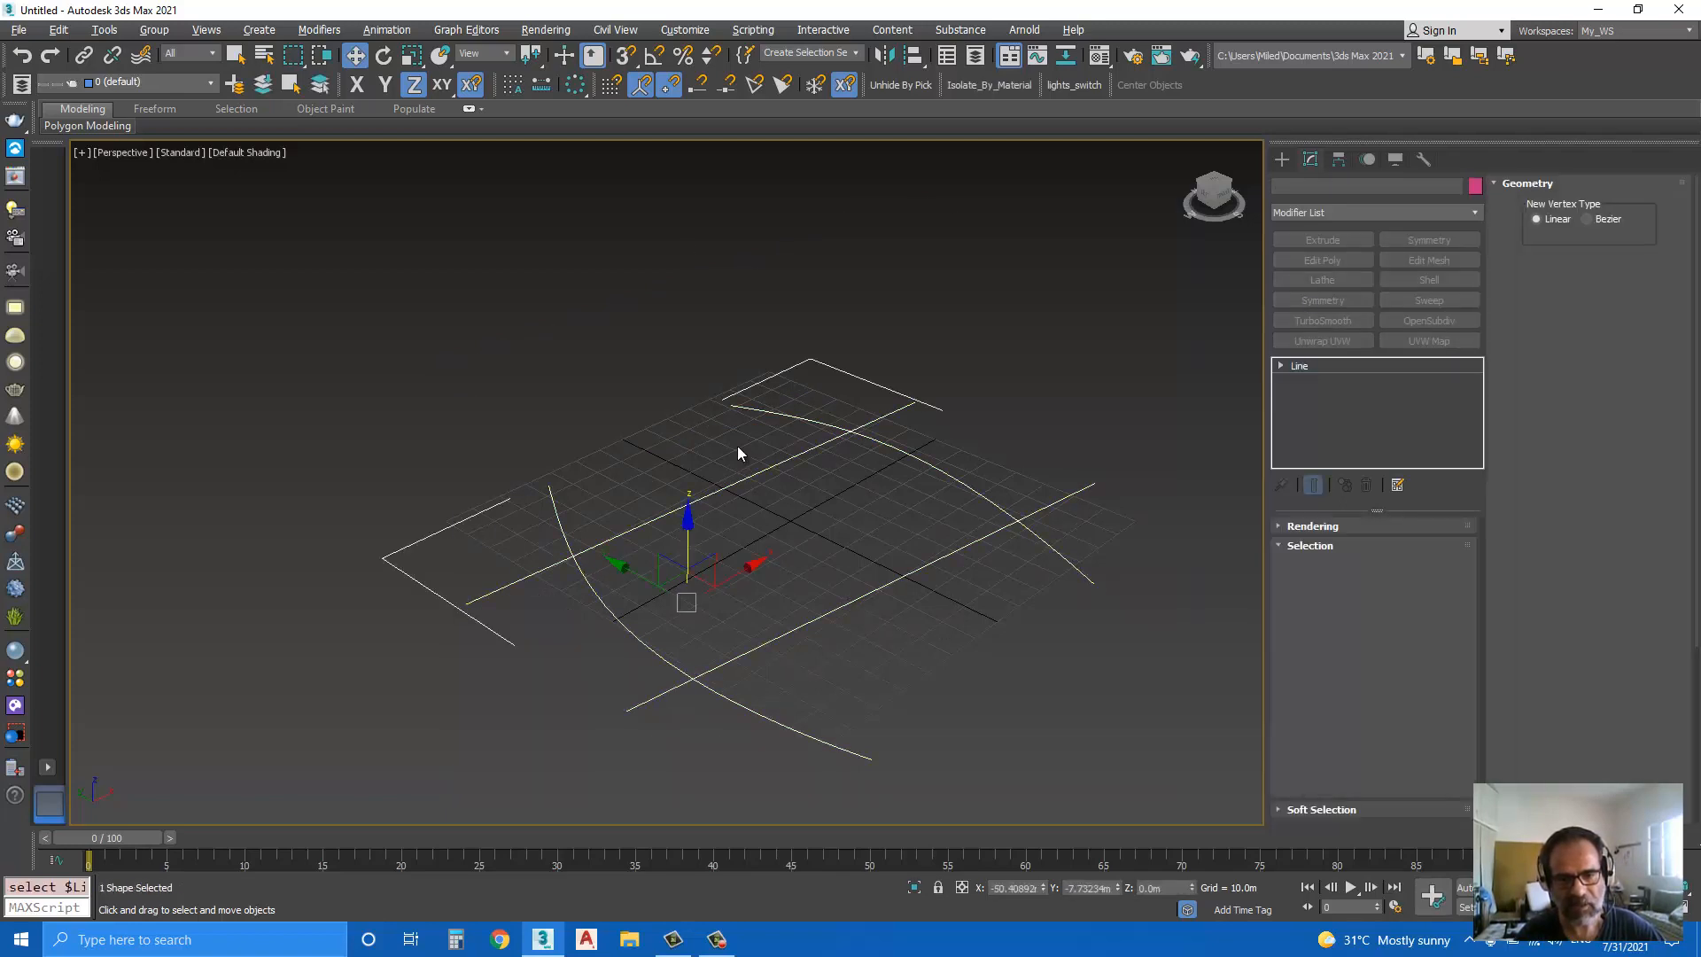
middle_drag(897, 633, 839, 589)
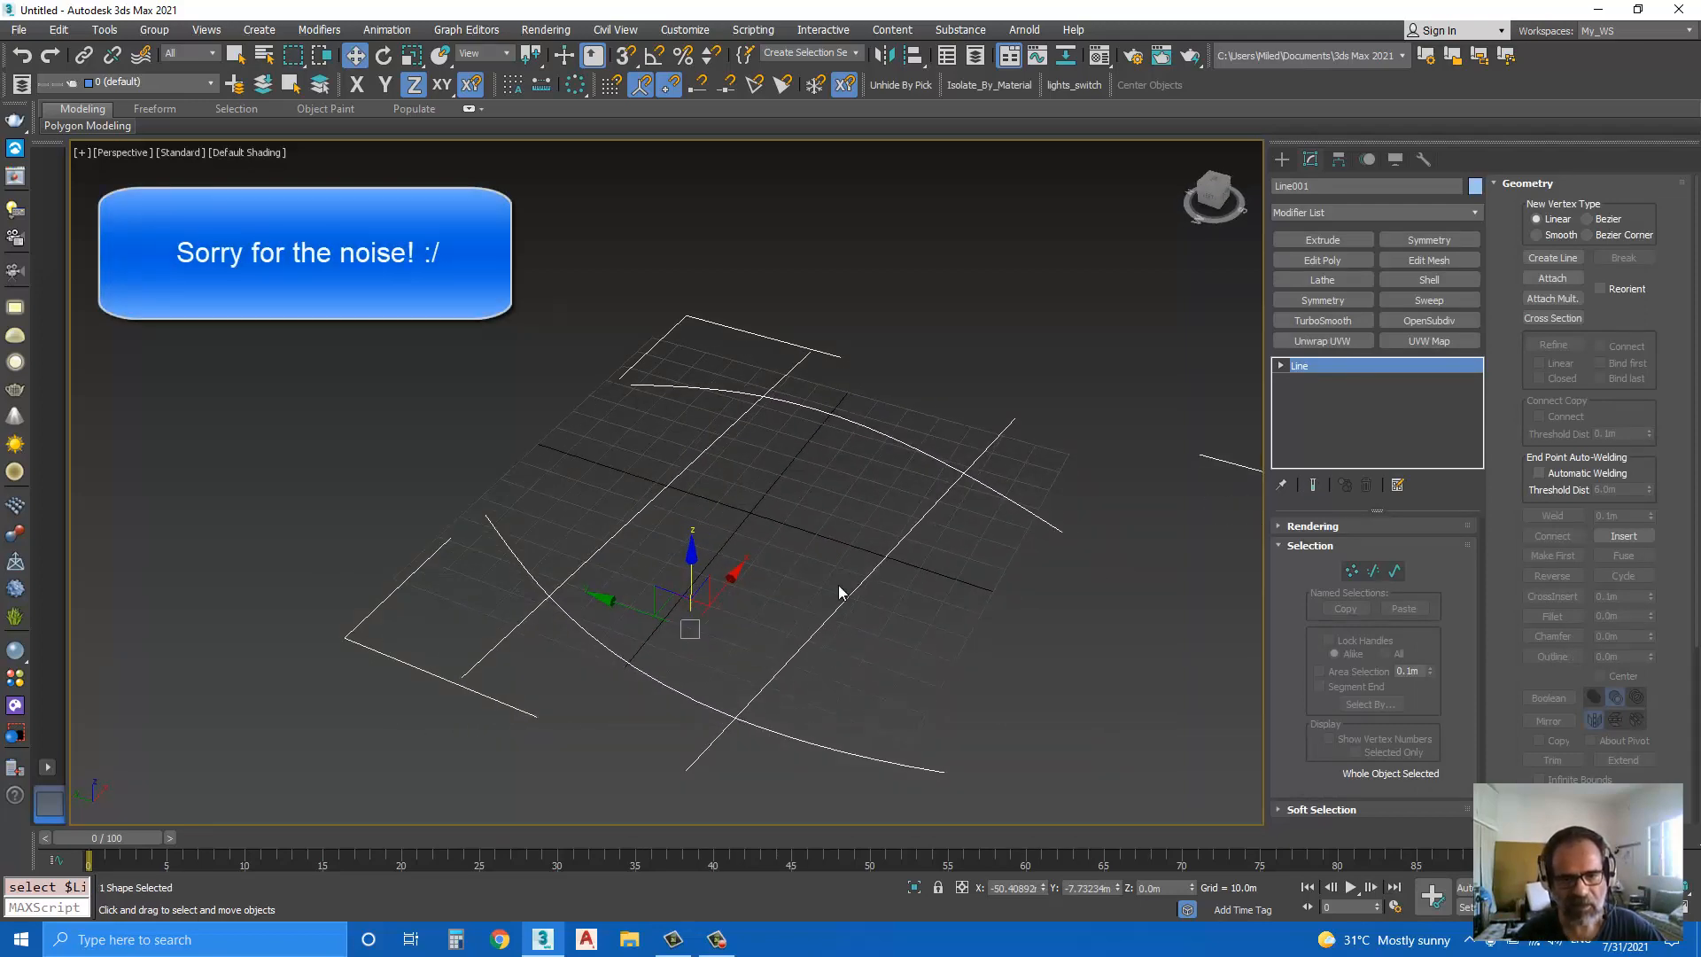
scroll(801, 562, down, 3)
scroll(812, 572, up, 3)
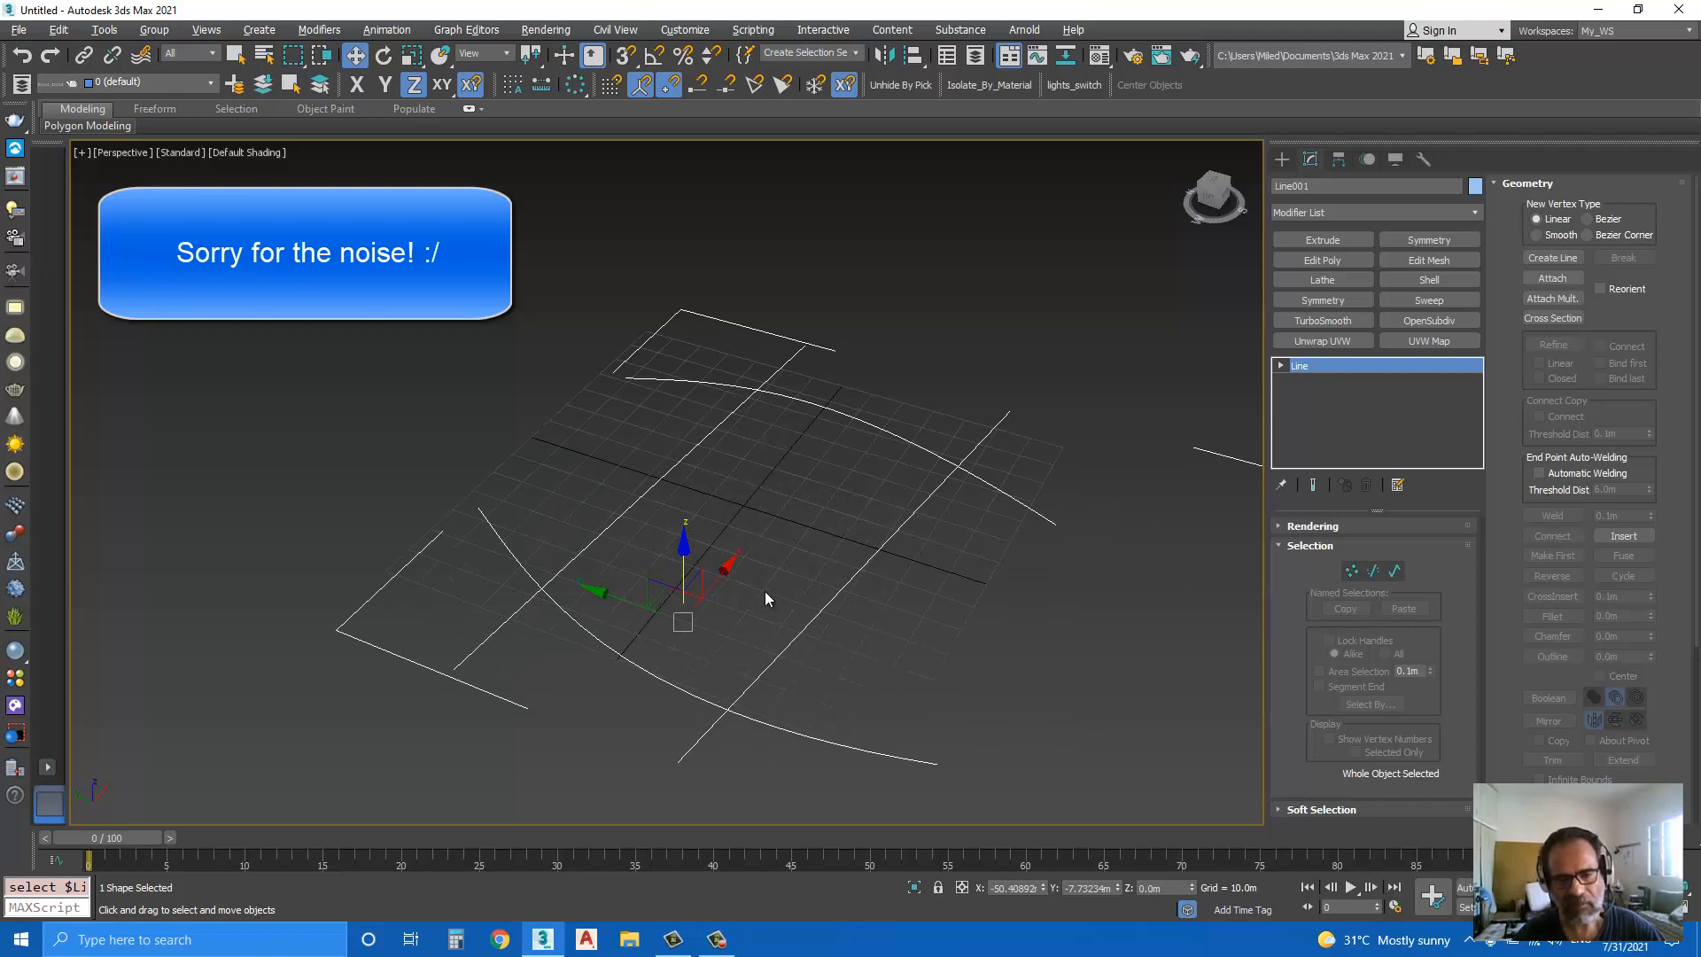
mouse_move(764, 592)
alt+middle_down()
mouse_move(804, 603)
mouse_move(787, 608)
mouse_move(777, 570)
alt+middle_up()
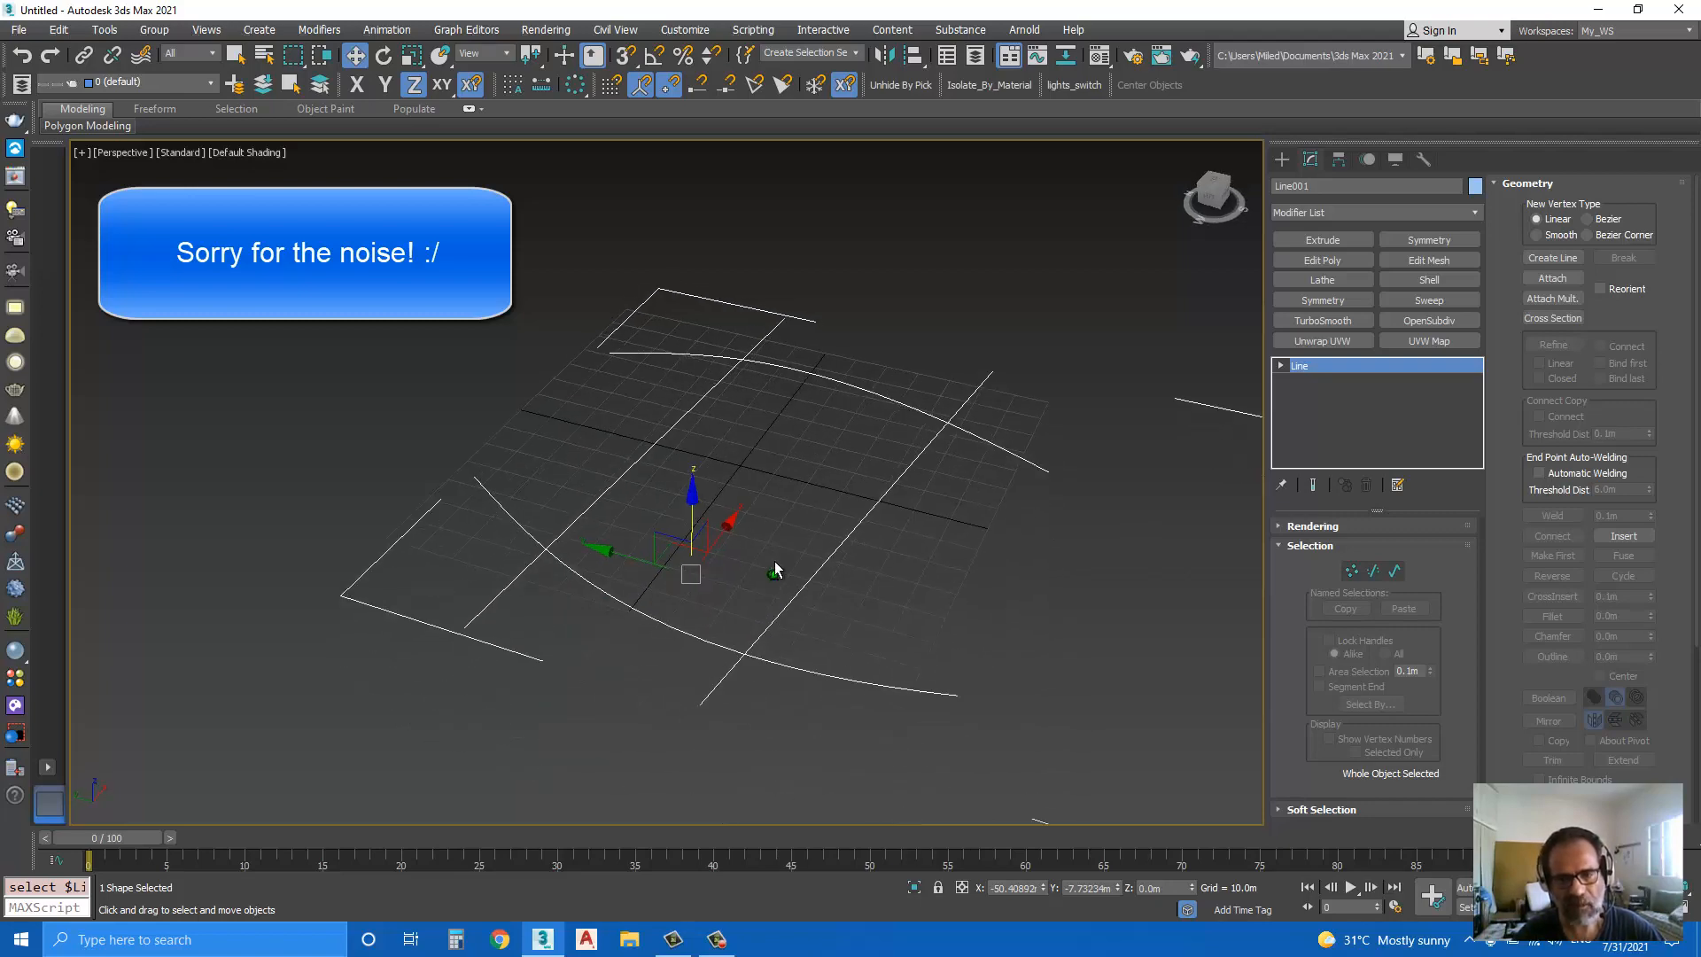
click(1344, 217)
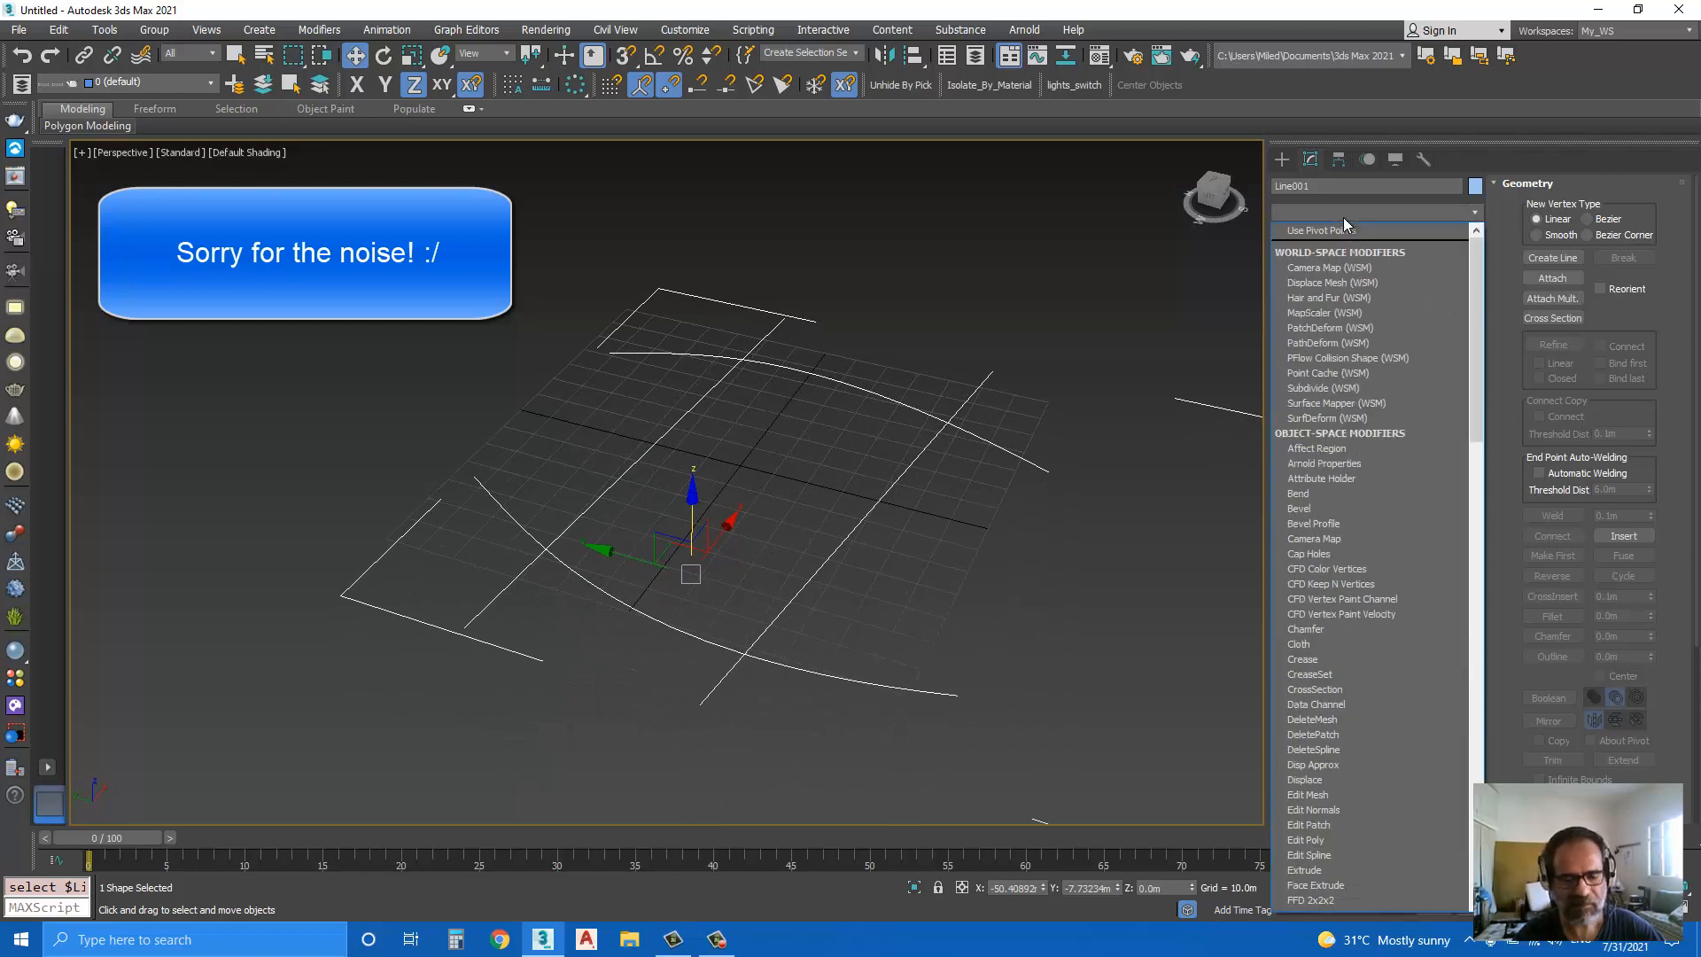
scroll(1343, 217, down, 15)
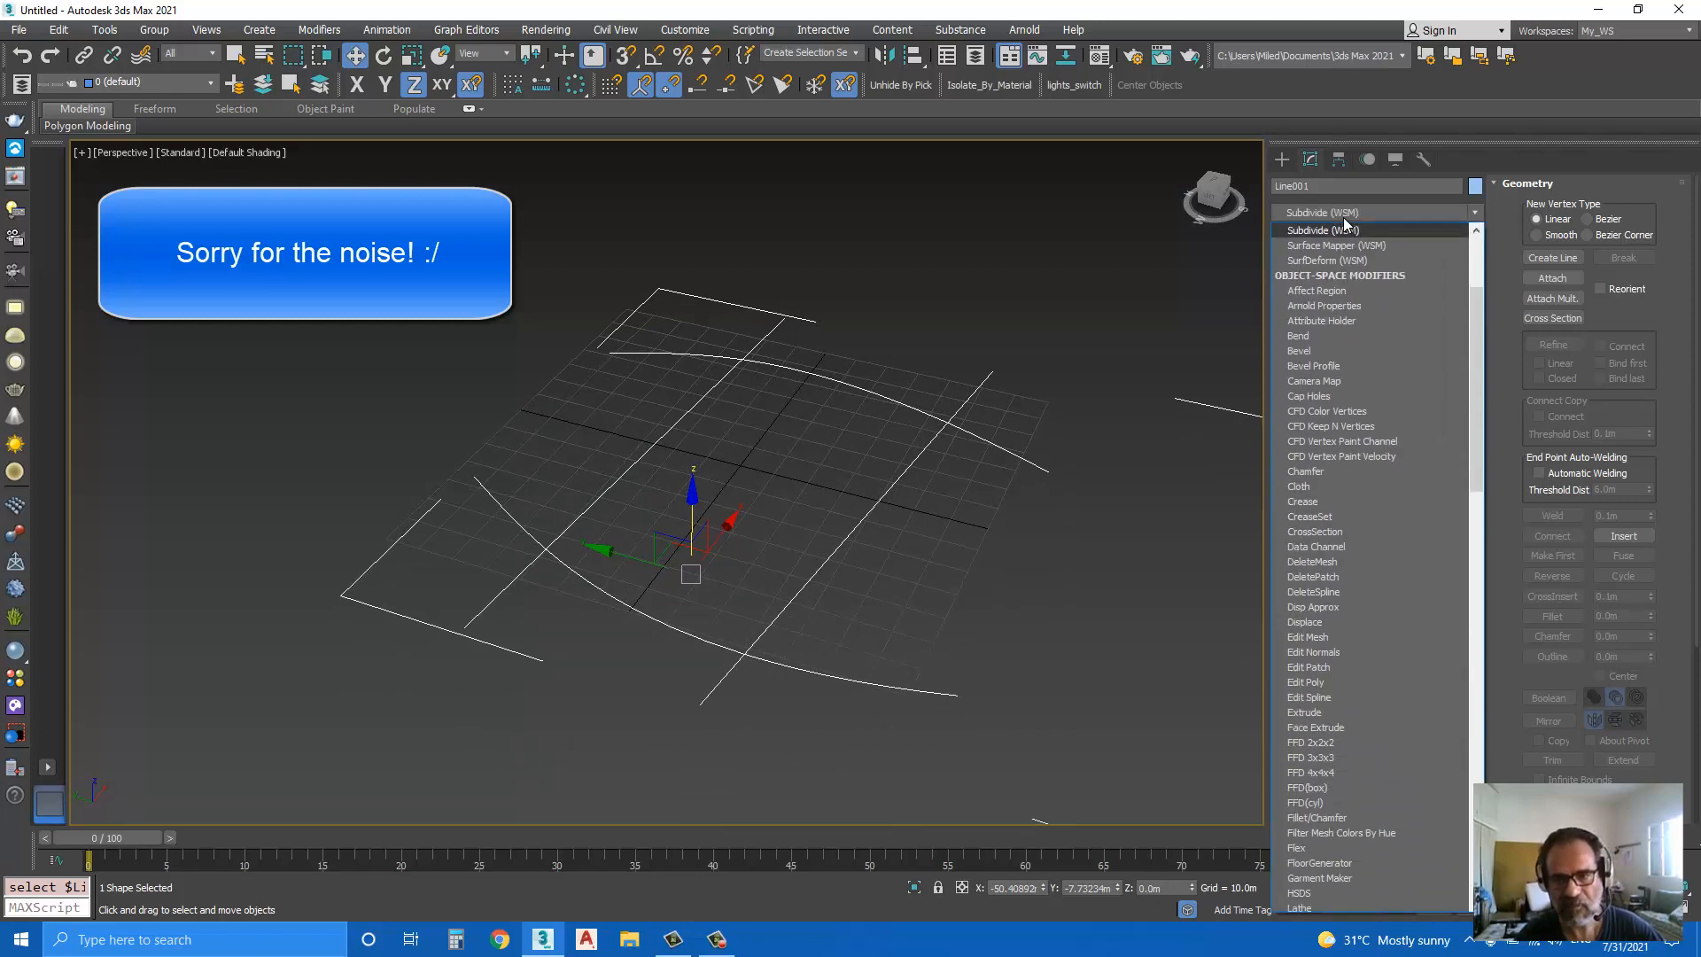
scroll(1343, 216, down, 15)
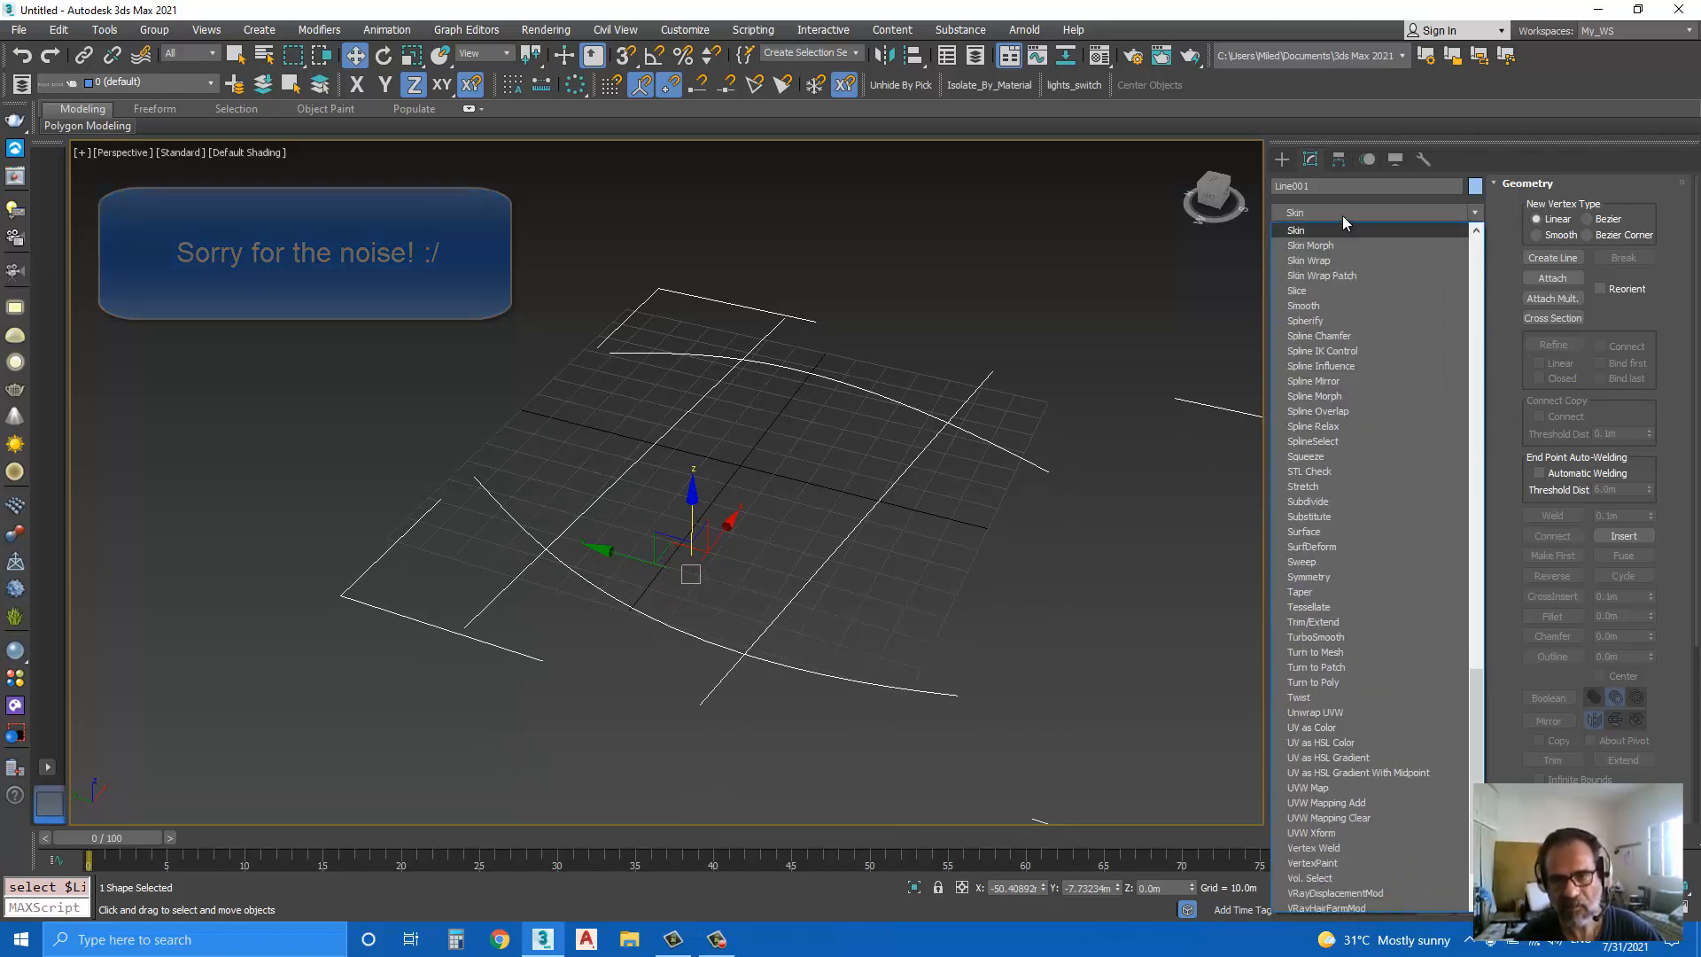
click(1305, 531)
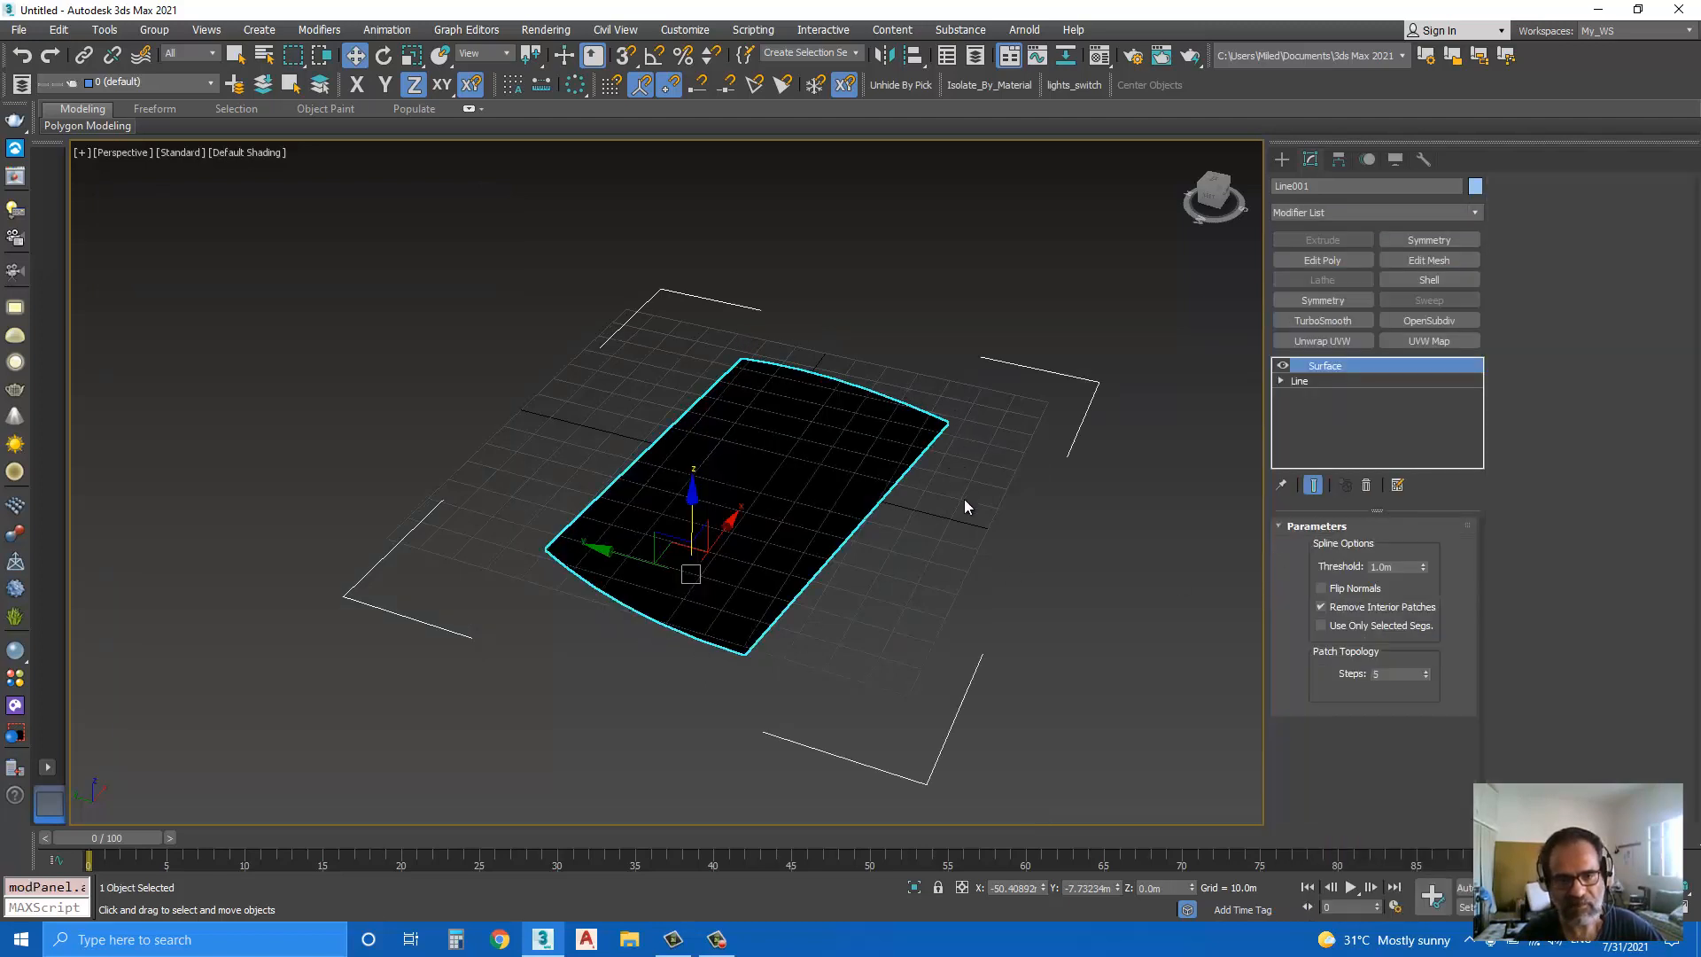
Step: Add an Edit Poly modifier above Surface and remove the isolated vertices around the patch, leaving vertex level when done
alt+middle_drag(743, 534, 733, 510)
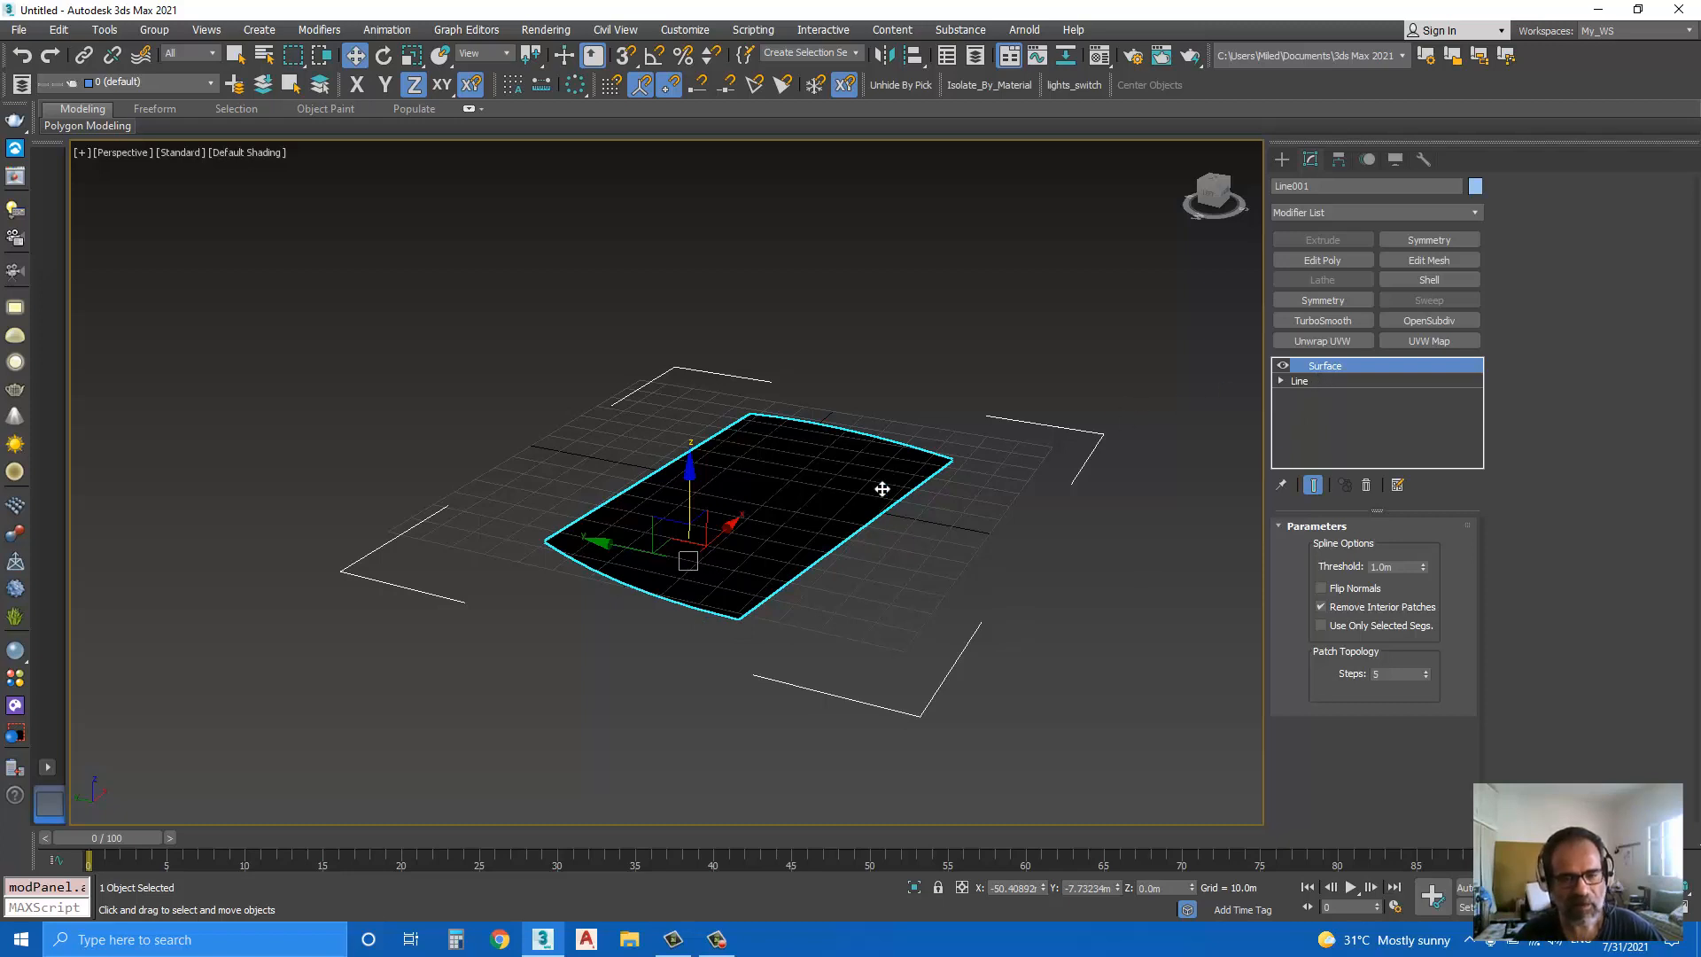
alt+middle_drag(885, 487, 786, 532)
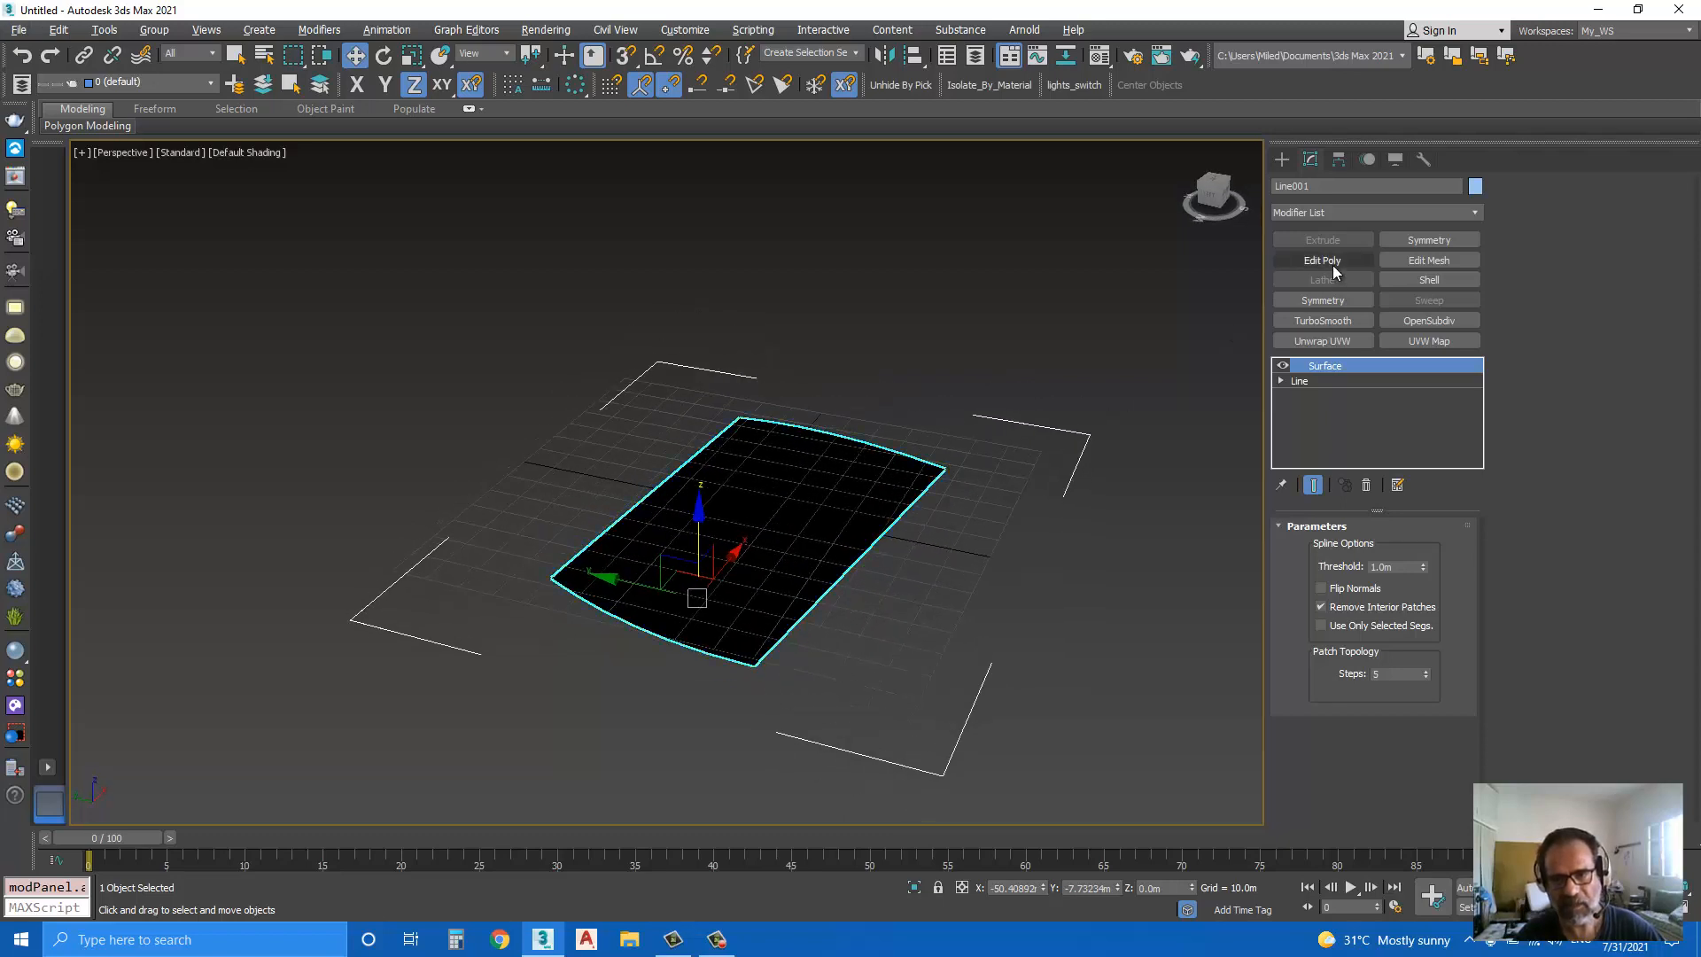
click(1333, 264)
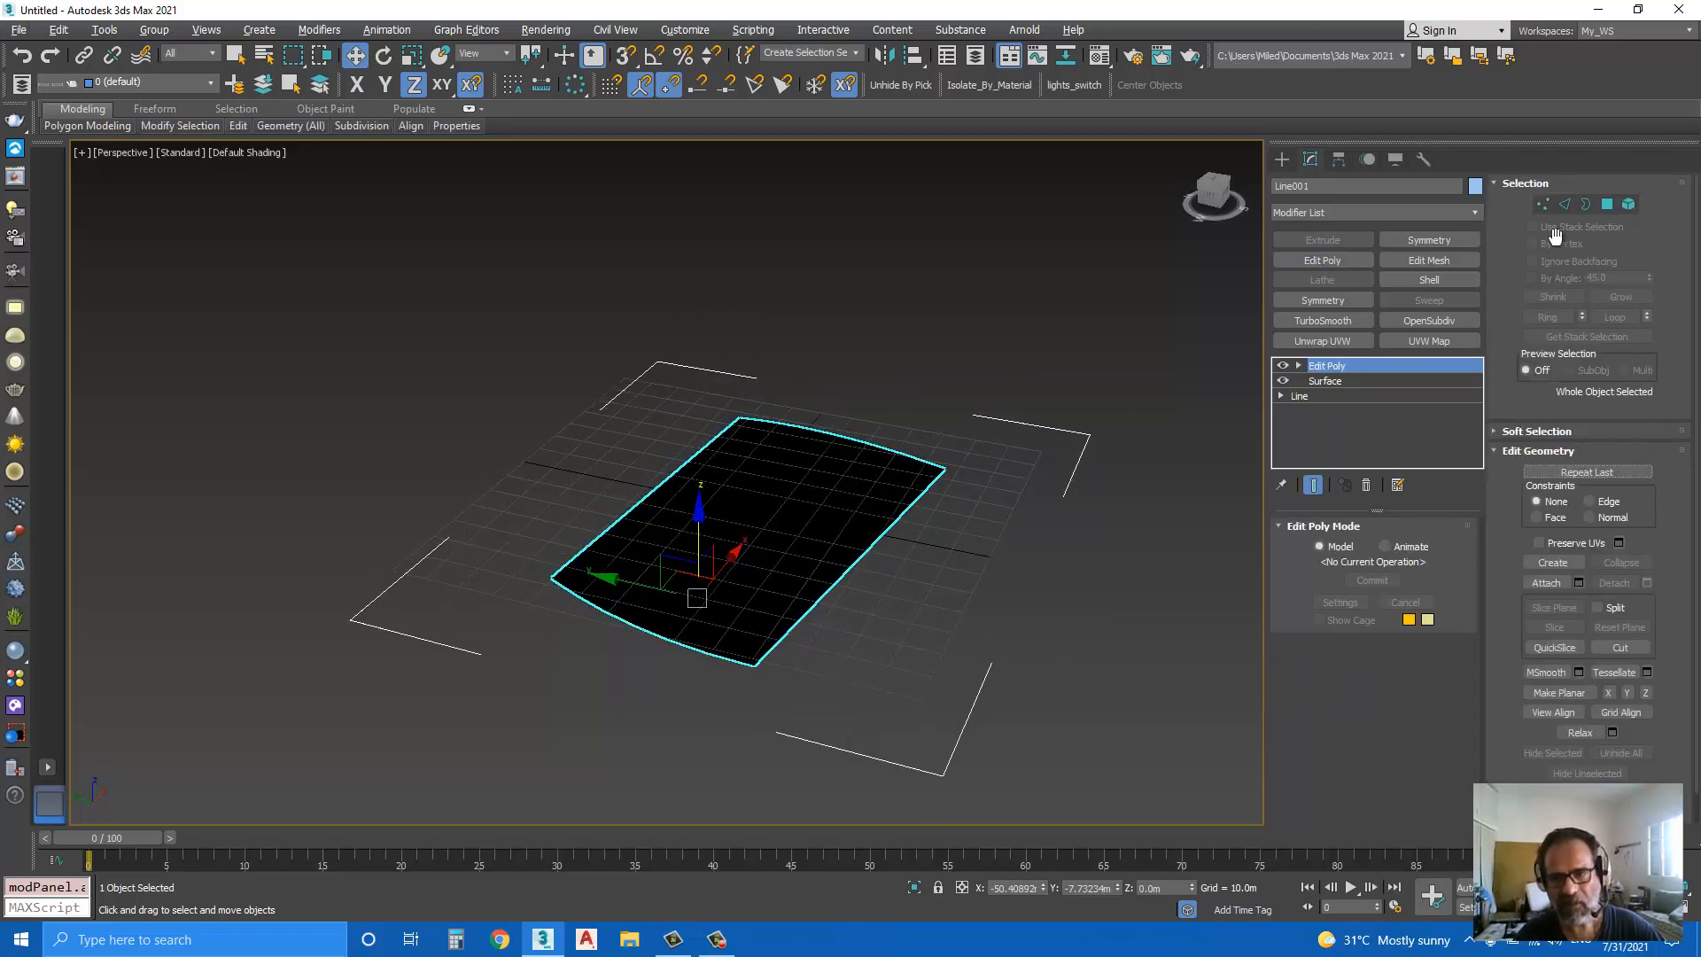
click(1543, 206)
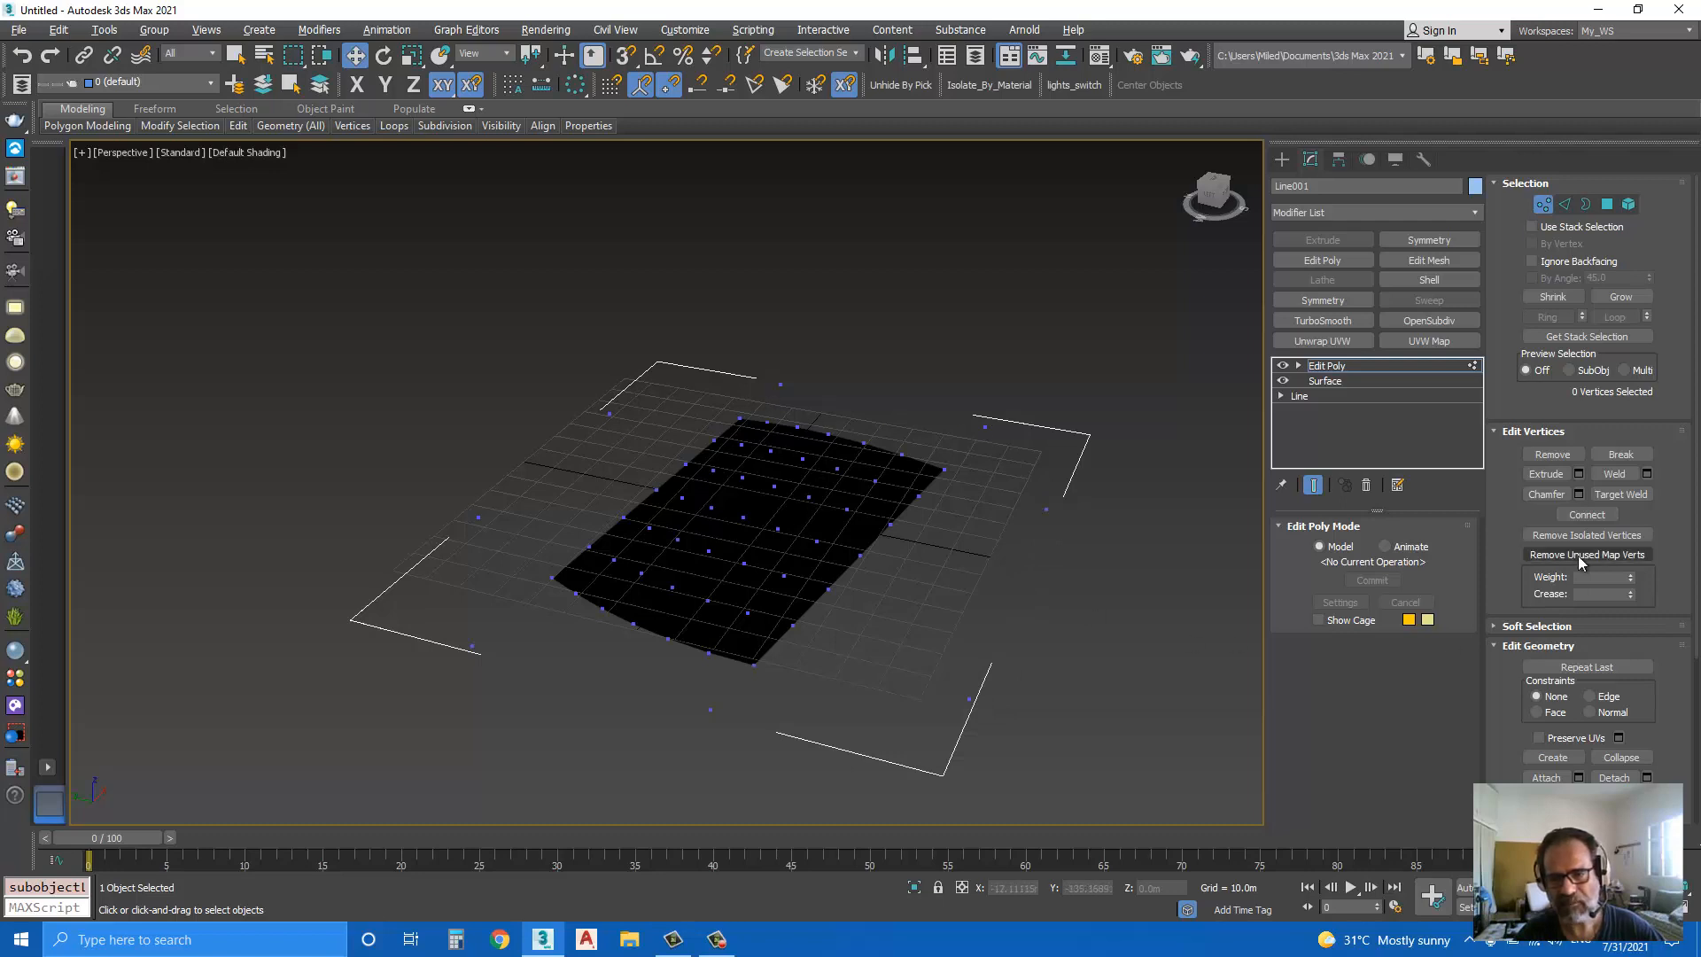
click(1560, 536)
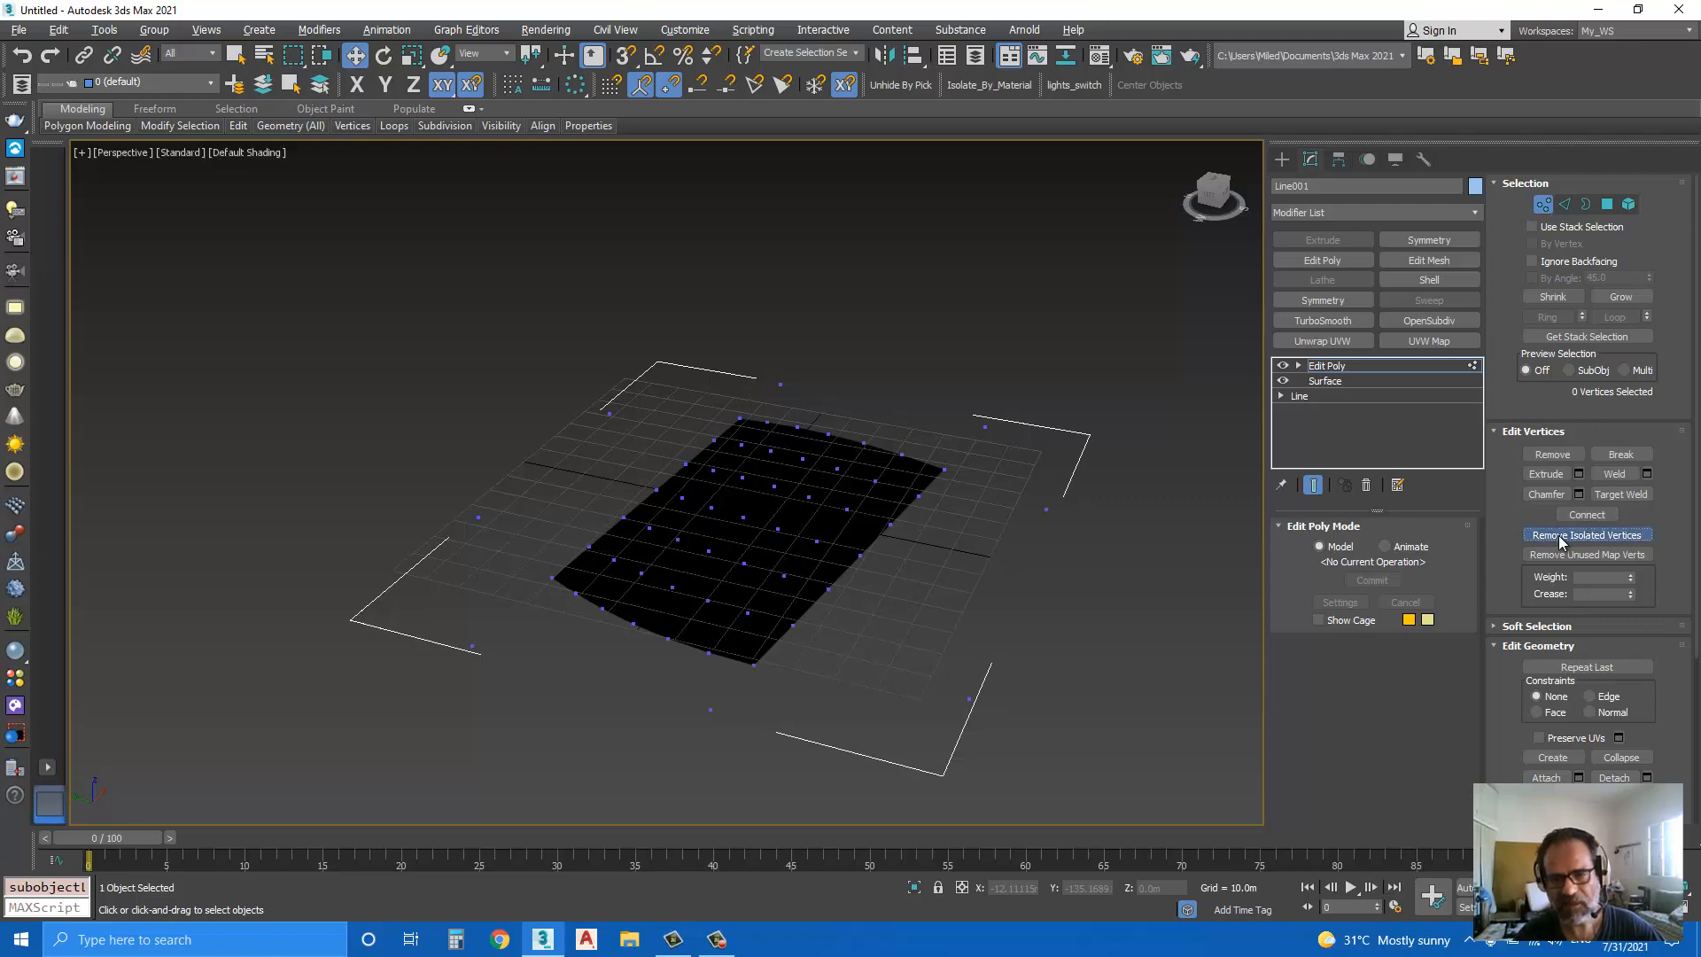
click(1380, 369)
Step: Display edged faces in the perspective view and inspect the patch's polygon grid from several angles
key(F4)
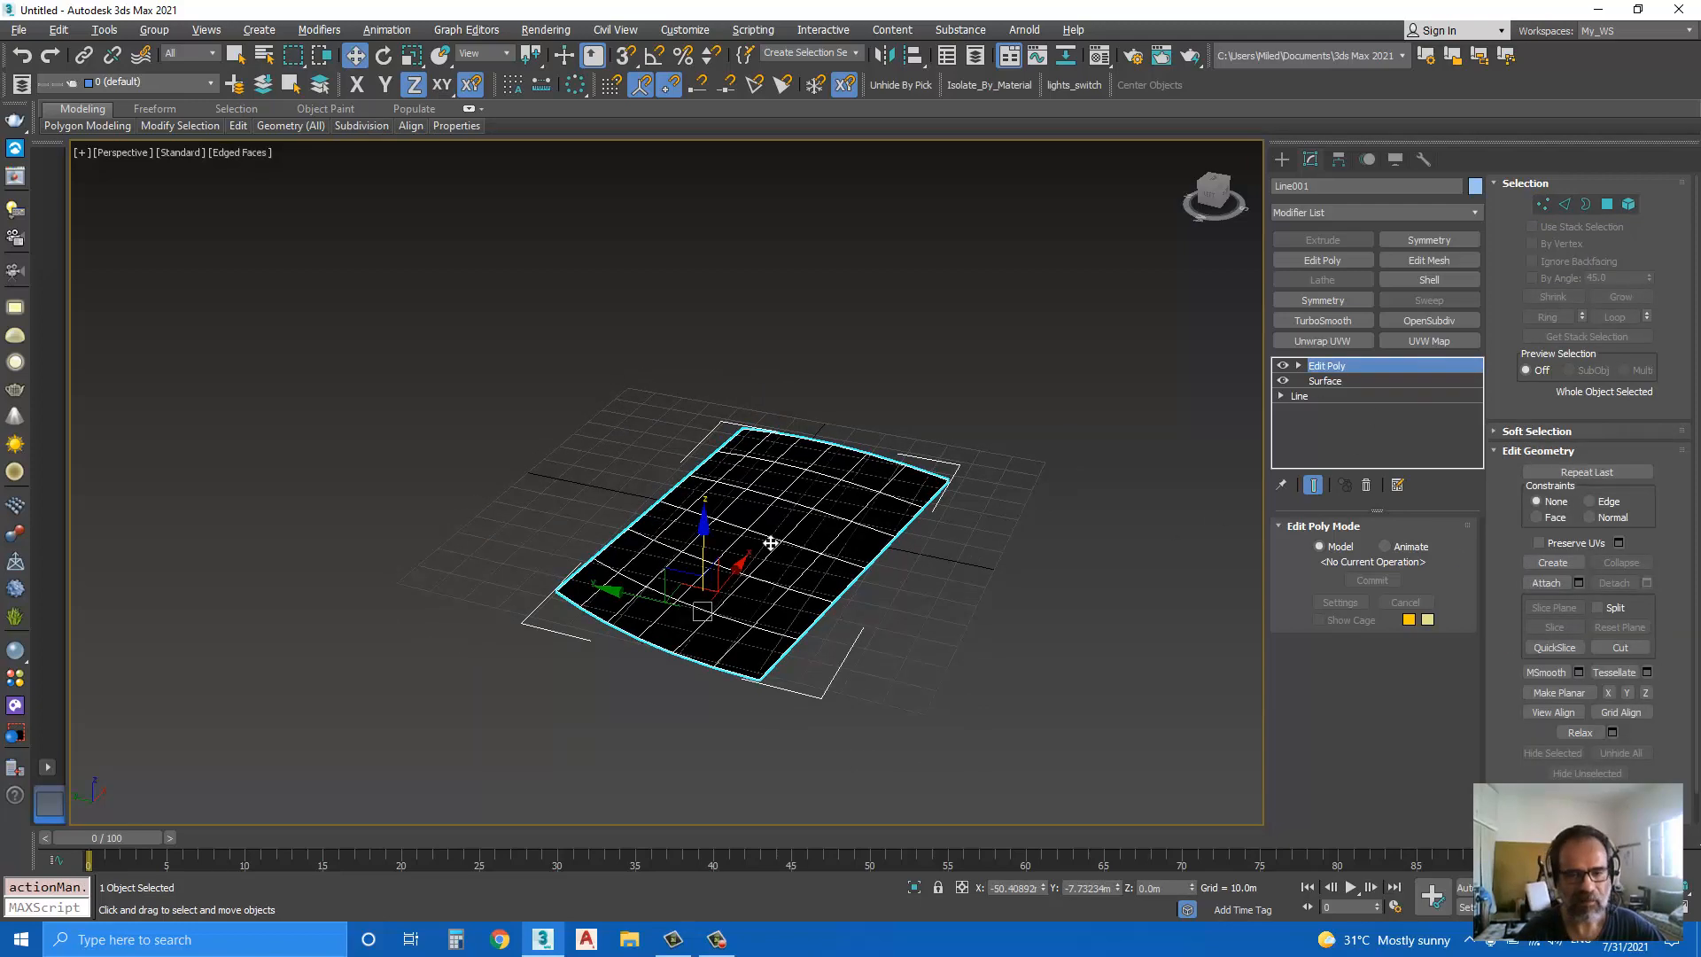
alt+middle_drag(770, 542, 810, 526)
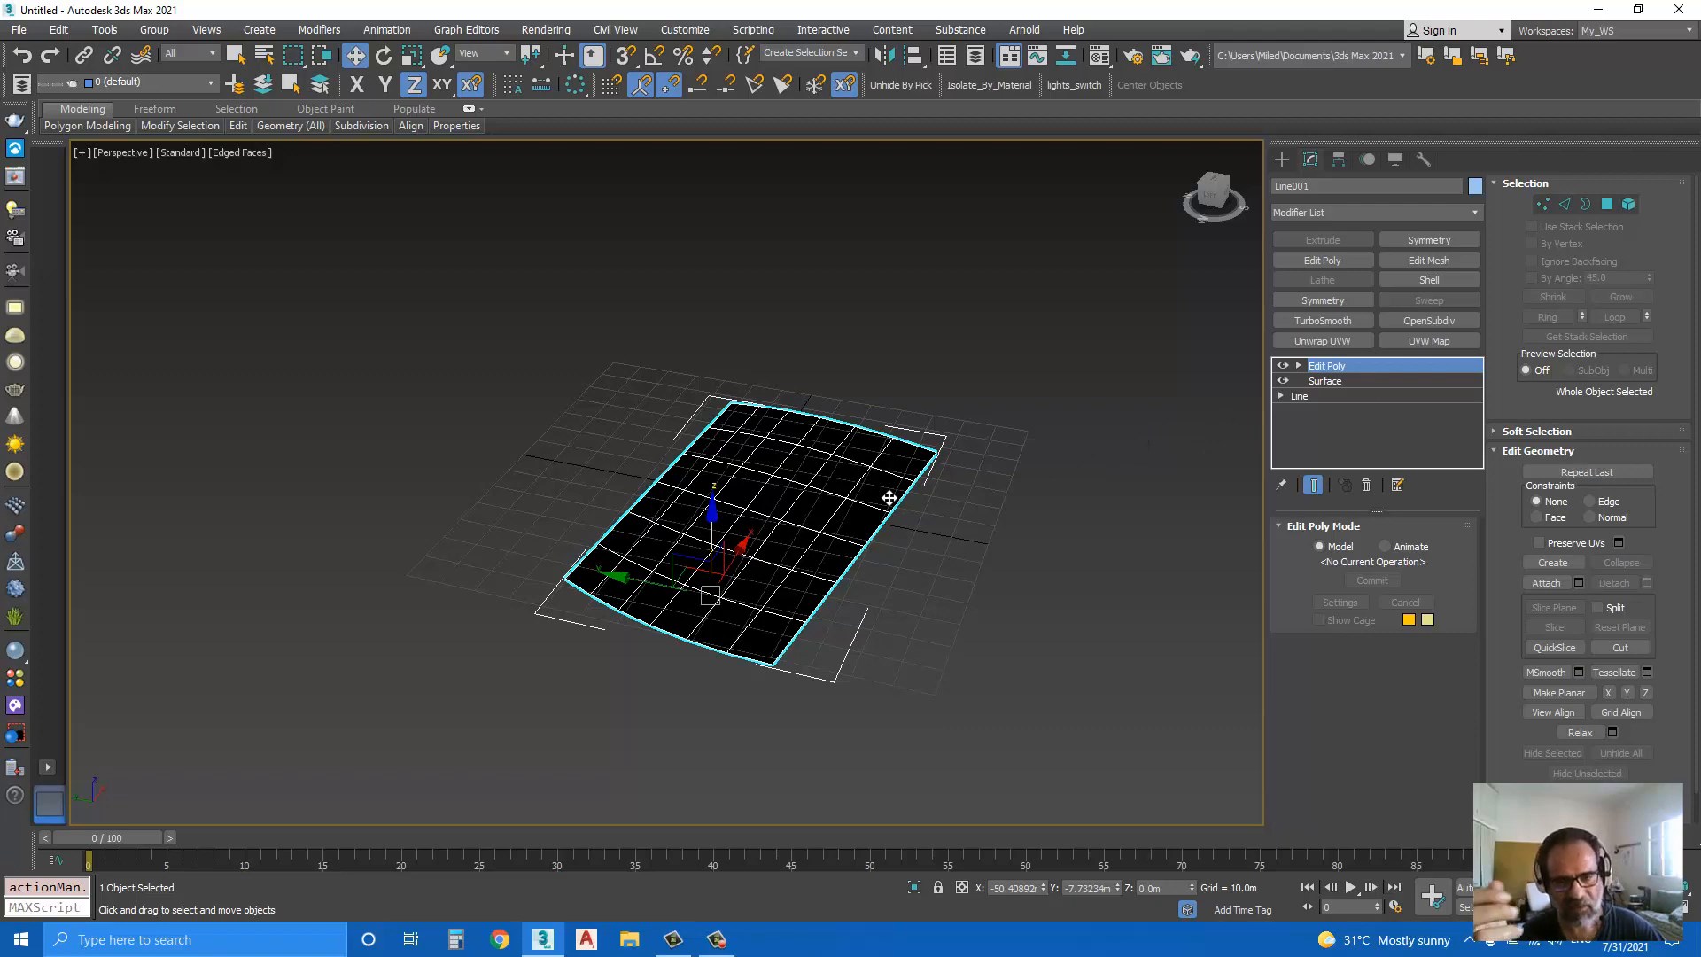
scroll(708, 558, down, 3)
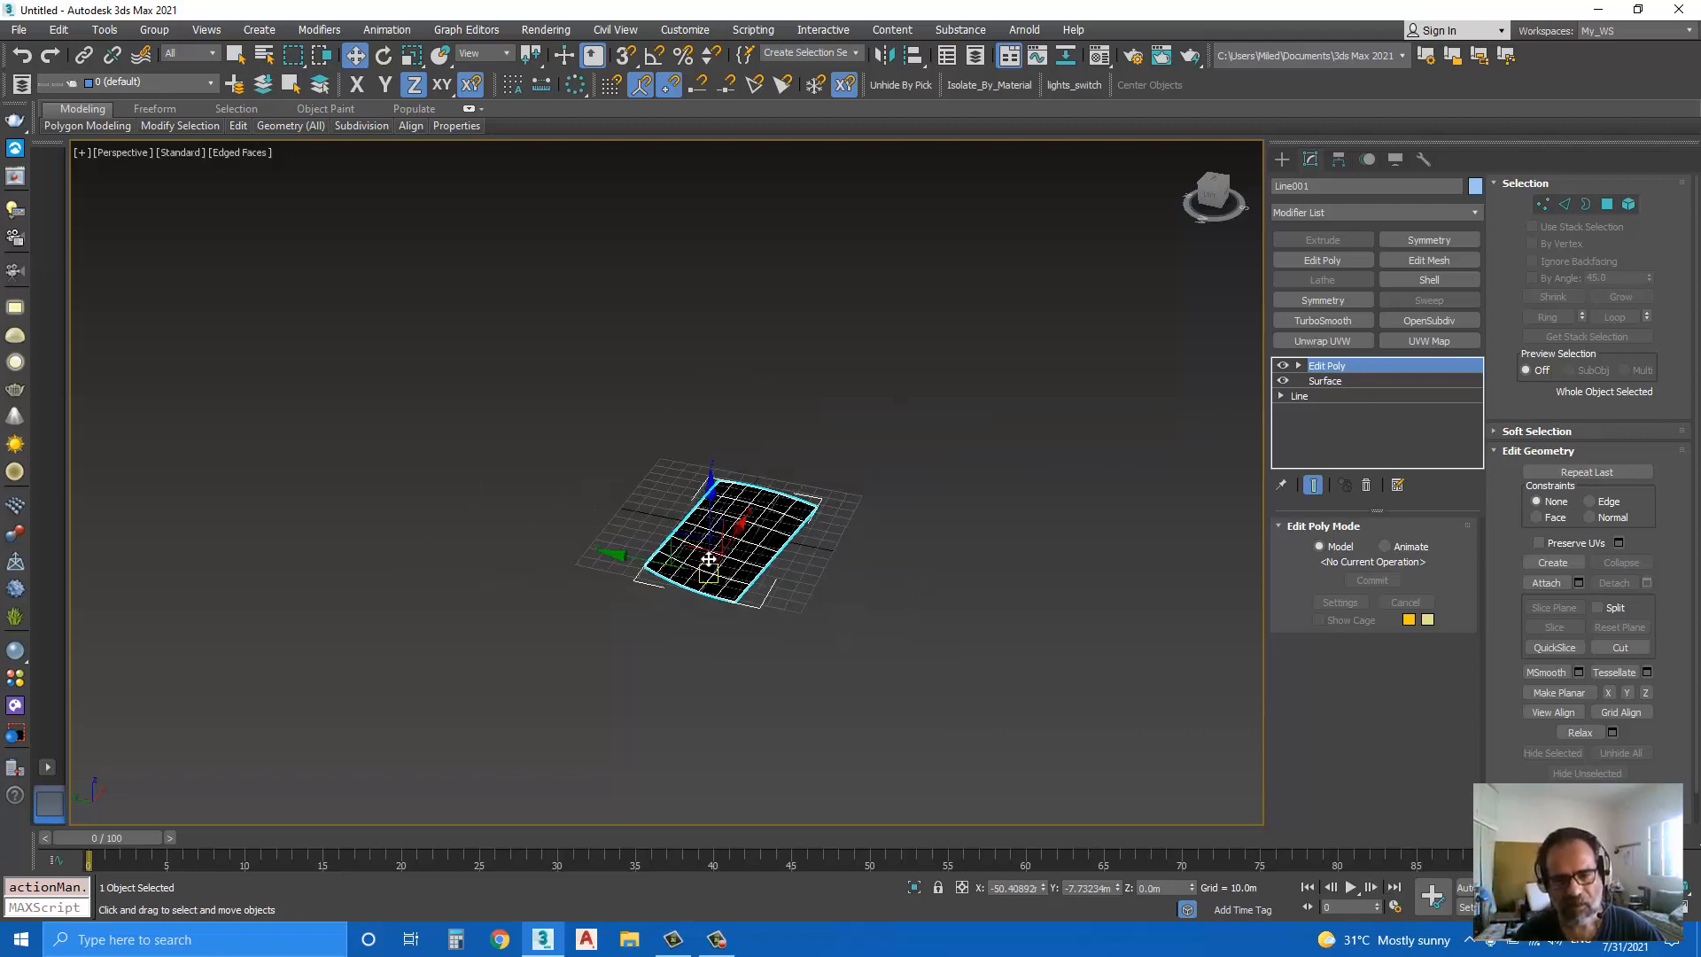
scroll(810, 552, up, 2)
alt+middle_drag(810, 558, 674, 591)
scroll(741, 507, down, 3)
alt+middle_drag(740, 507, 744, 478)
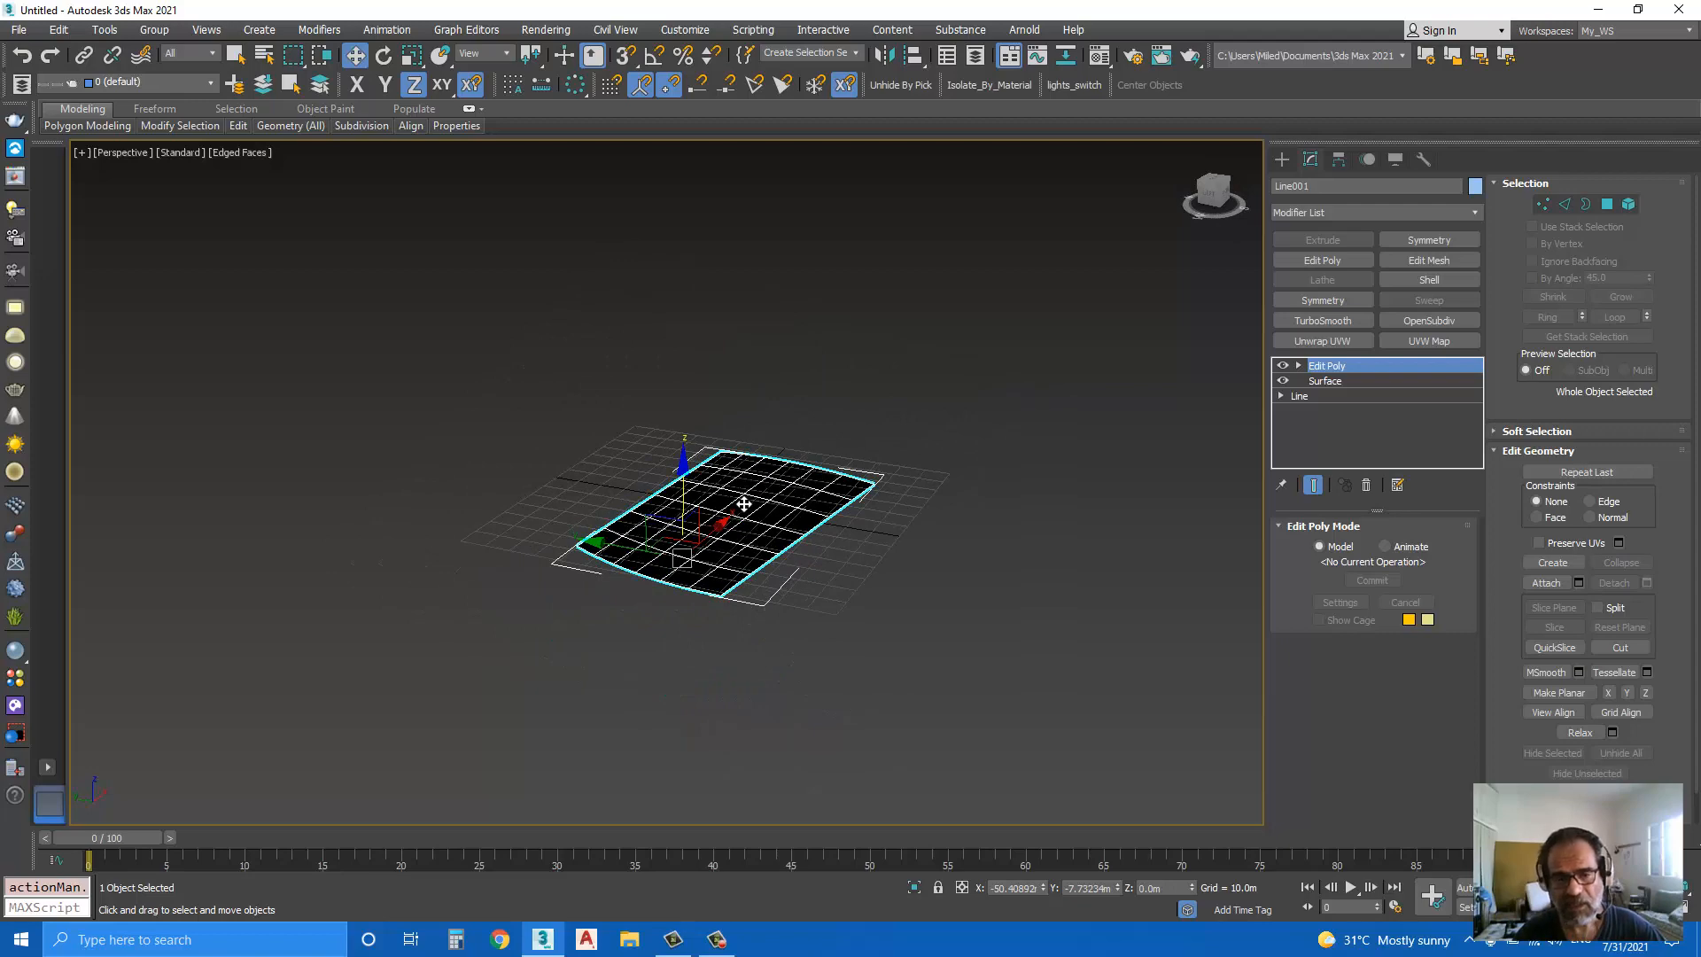
scroll(744, 505, up, 3)
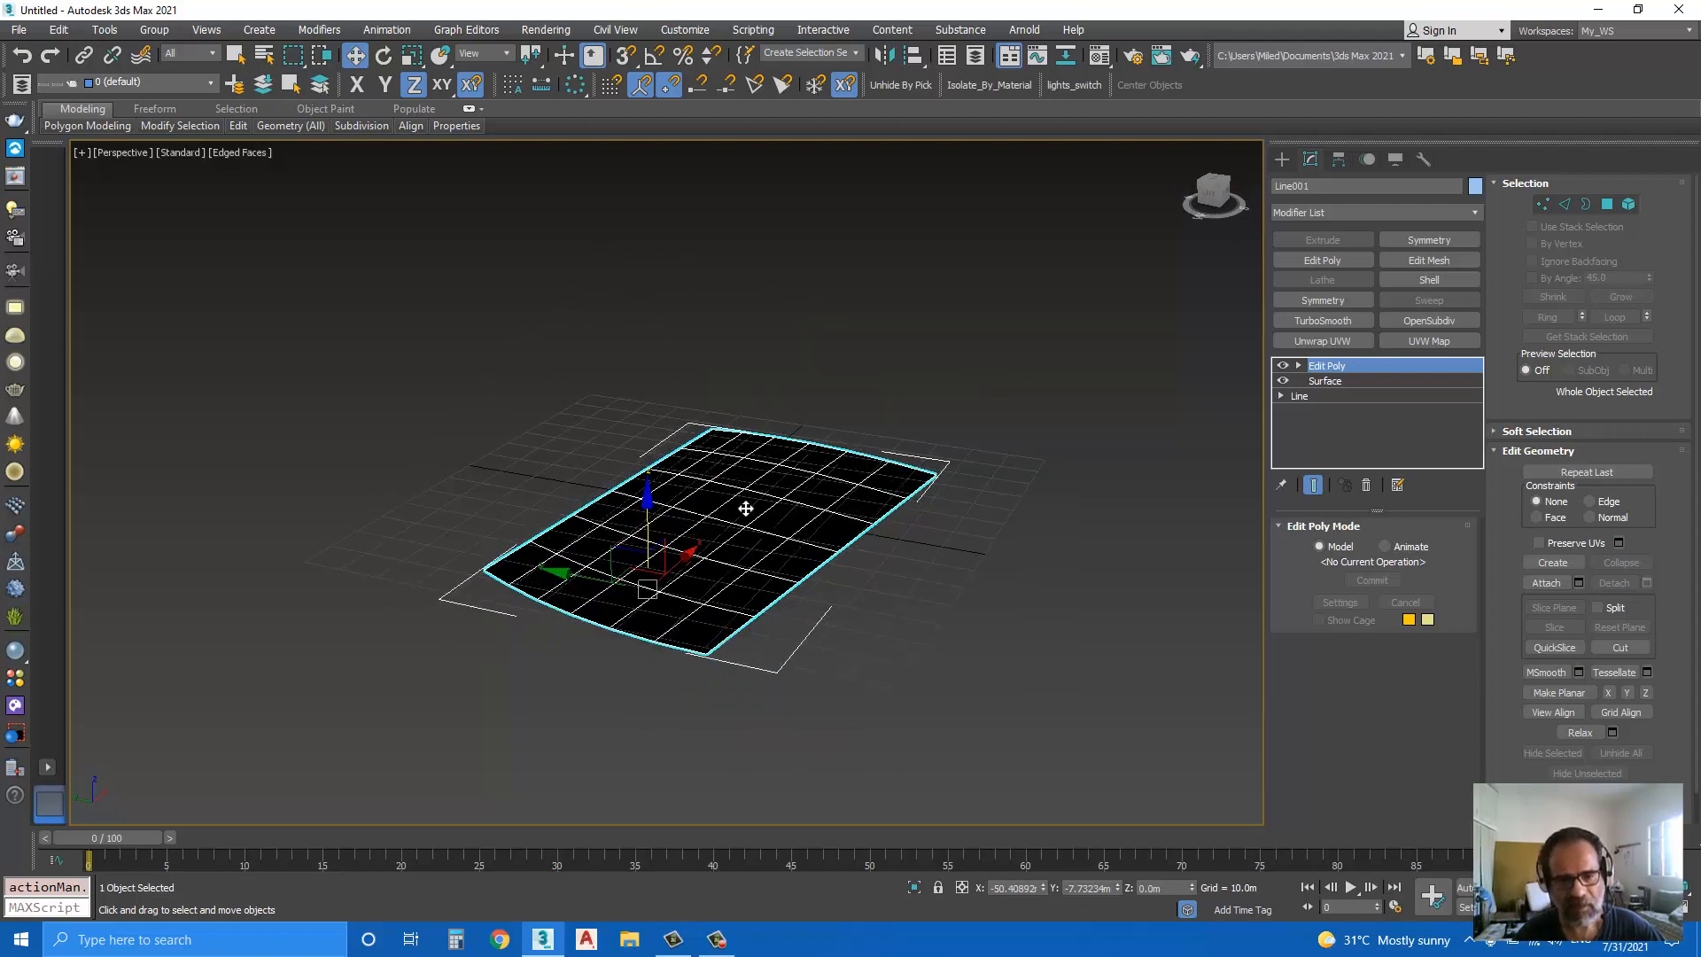
mouse_move(746, 510)
alt+middle_down()
mouse_move(746, 543)
mouse_move(746, 512)
alt+middle_up()
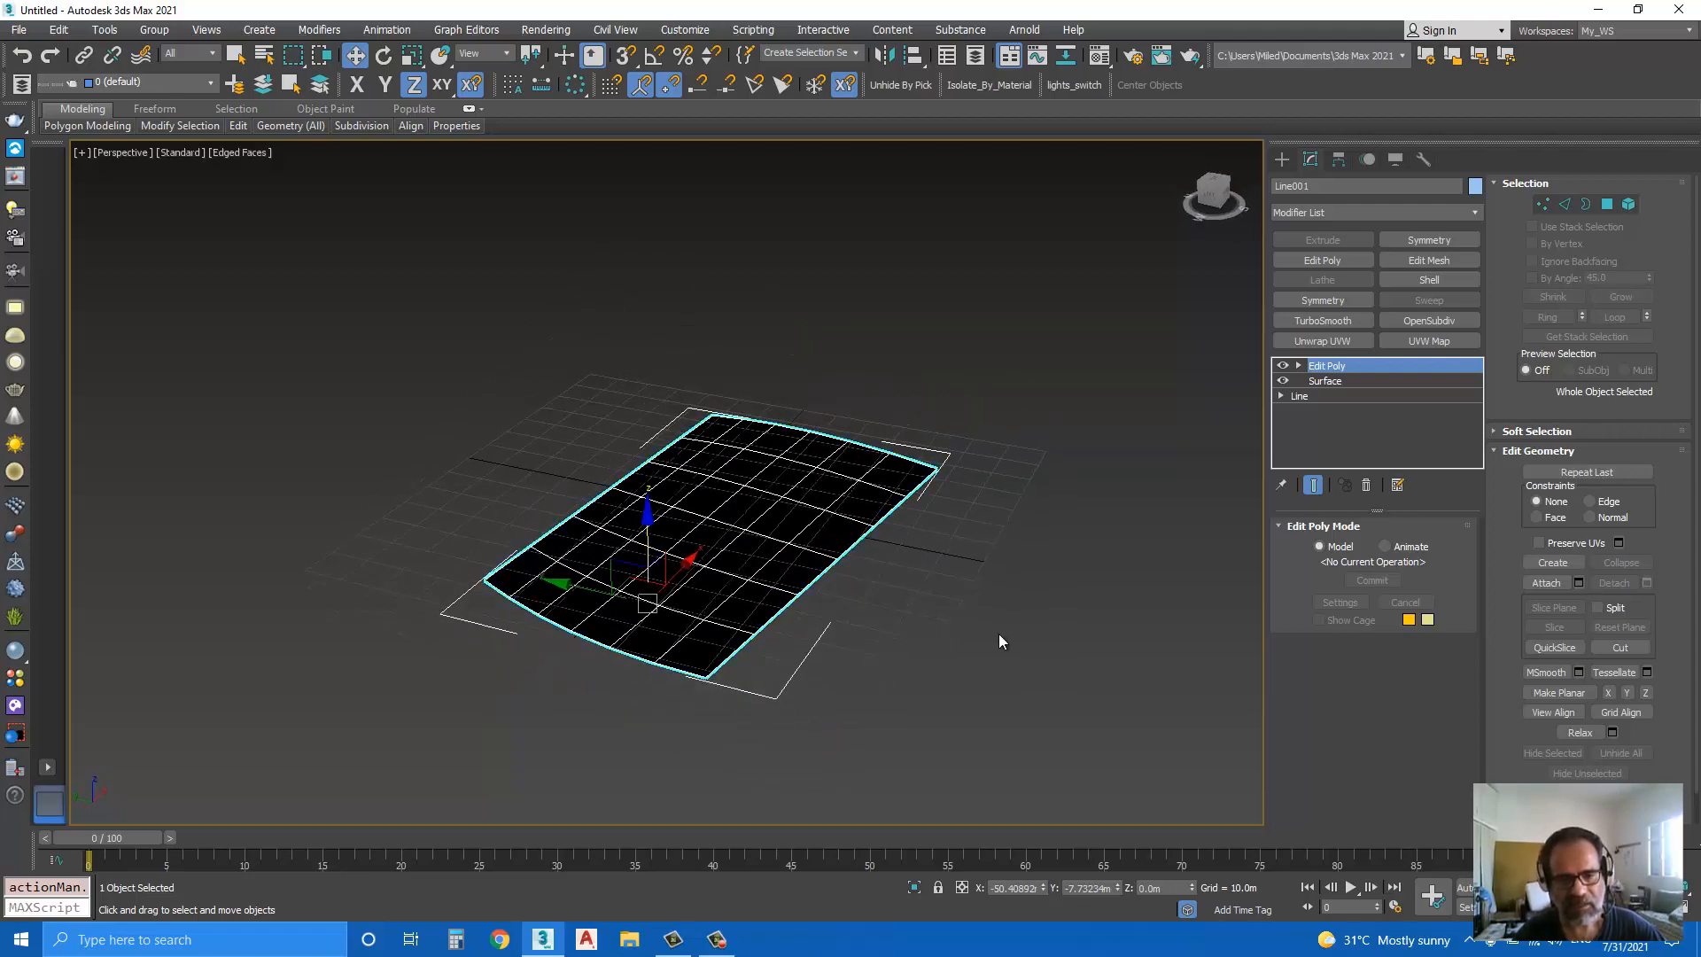